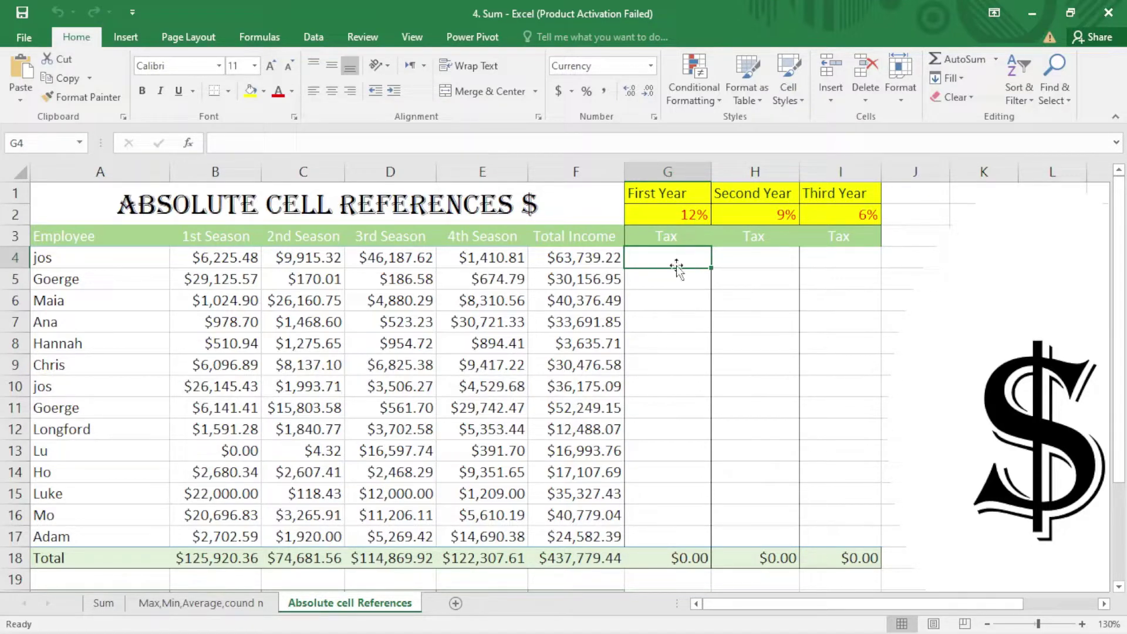
- Enter =F4*G2 in G4 to compute the first employee's 12% tax, $7,648.71
{"action": "type", "text": "="}
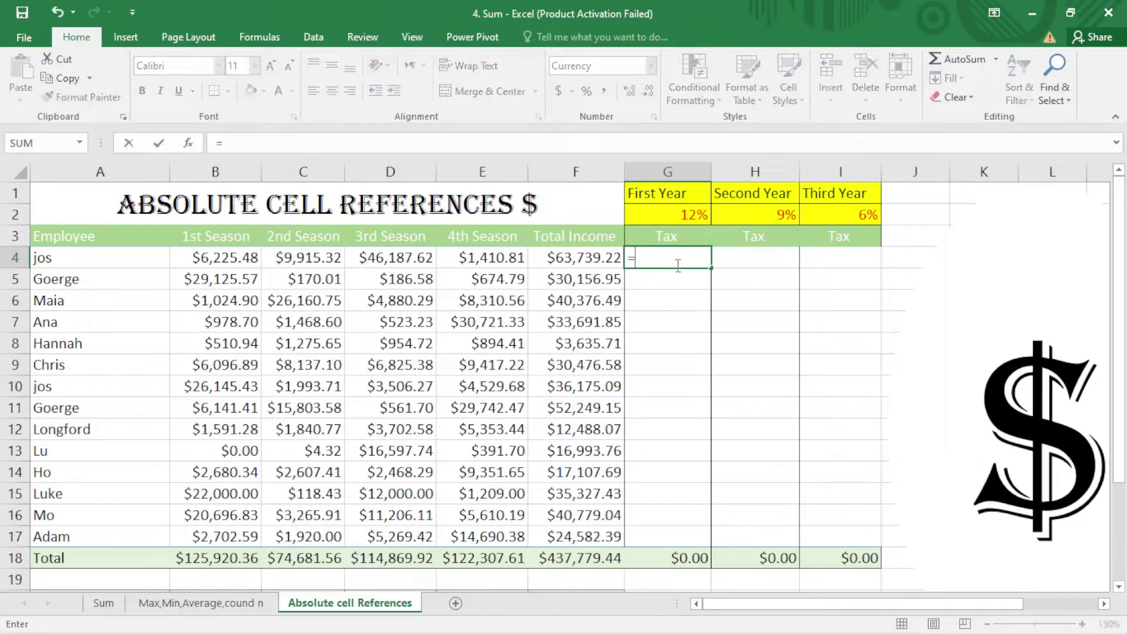
{"action": "left_click", "coordinate": [564, 258]}
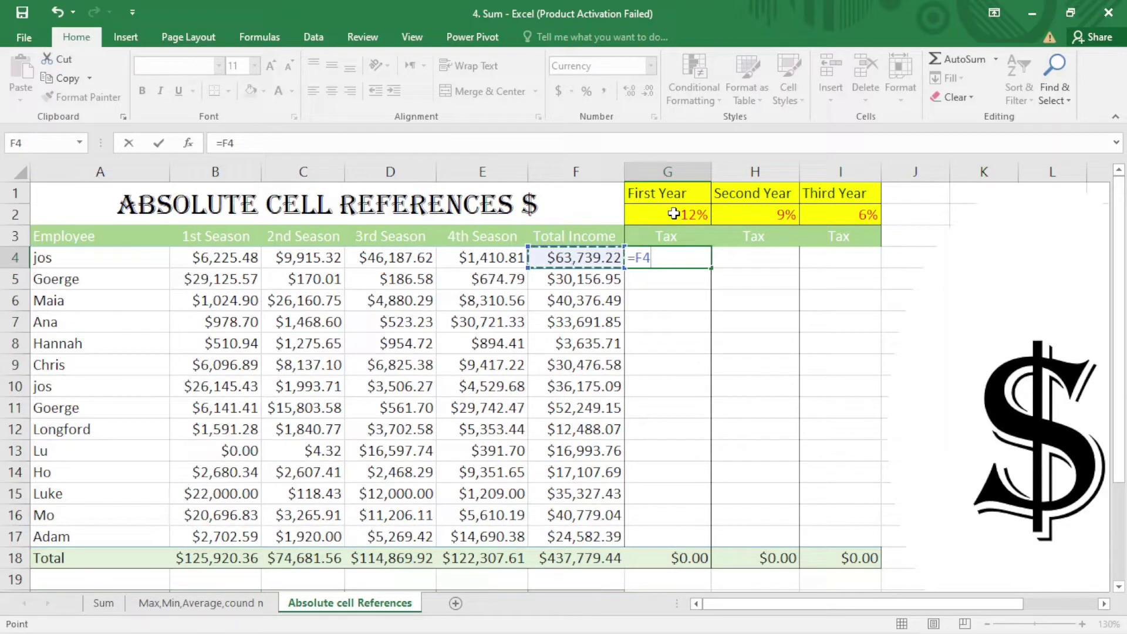
{"action": "type", "text": "*"}
{"action": "left_click", "coordinate": [674, 214]}
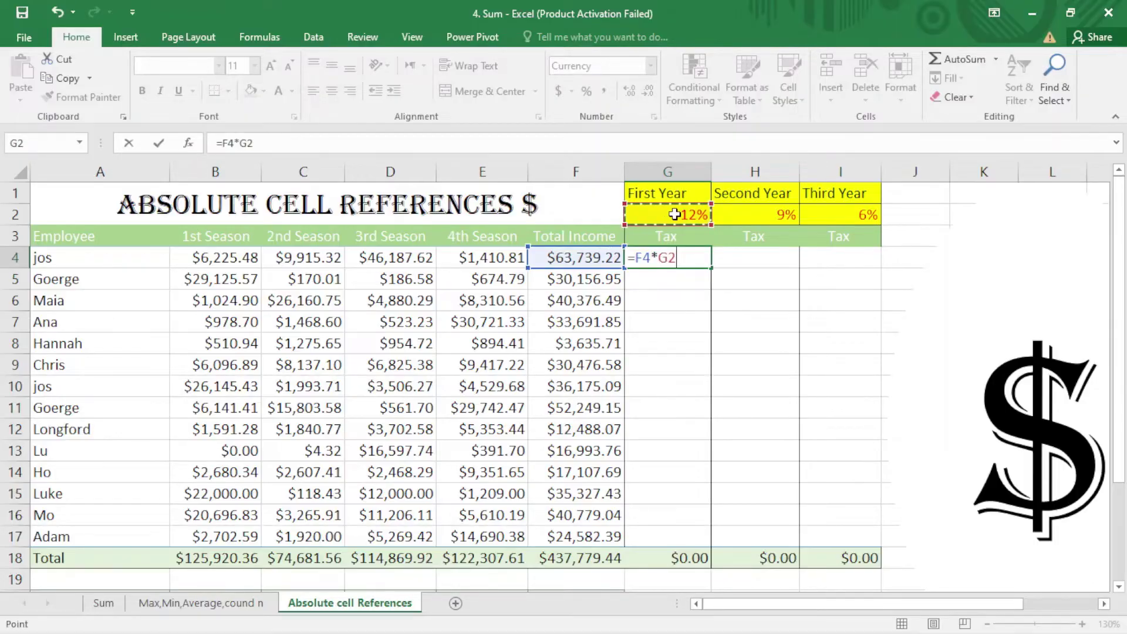
{"action": "key", "text": "Return"}
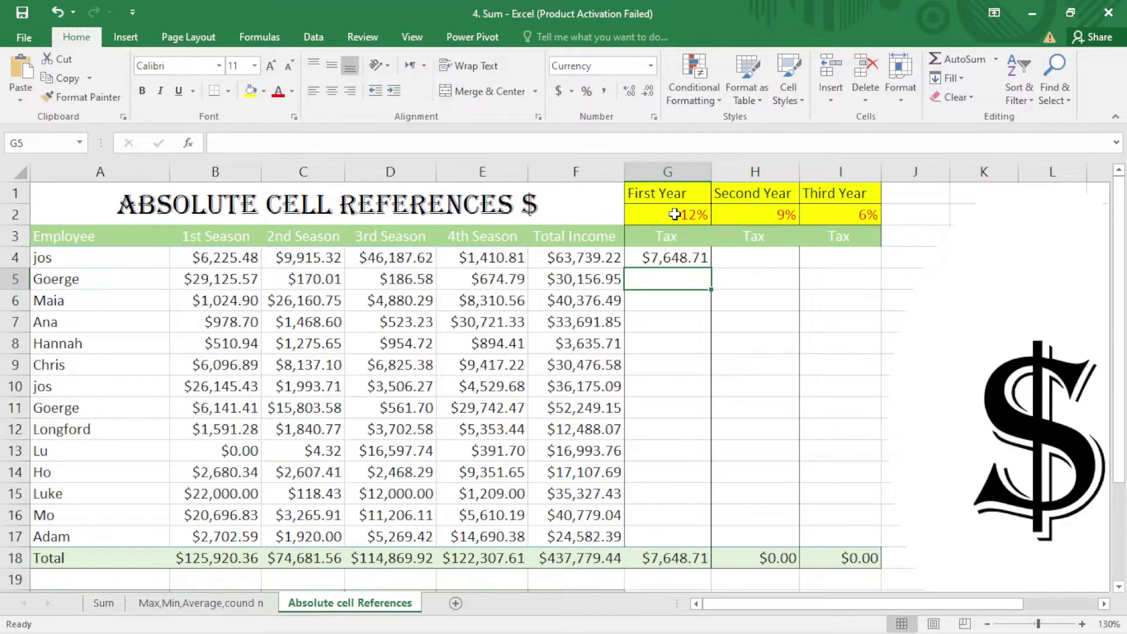
{"action": "left_click", "coordinate": [693, 257]}
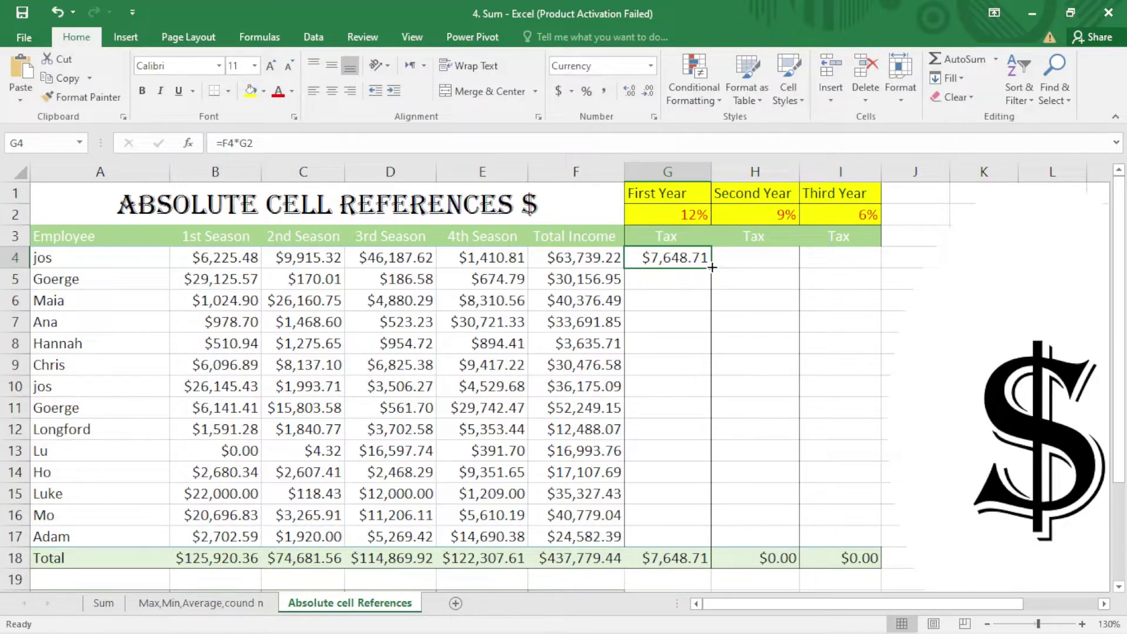
- Fill G4's tax formula down to G17 and inspect the copied formula in G6
{"action": "left_click_drag", "start_coordinate": [712, 267], "coordinate": [735, 543]}
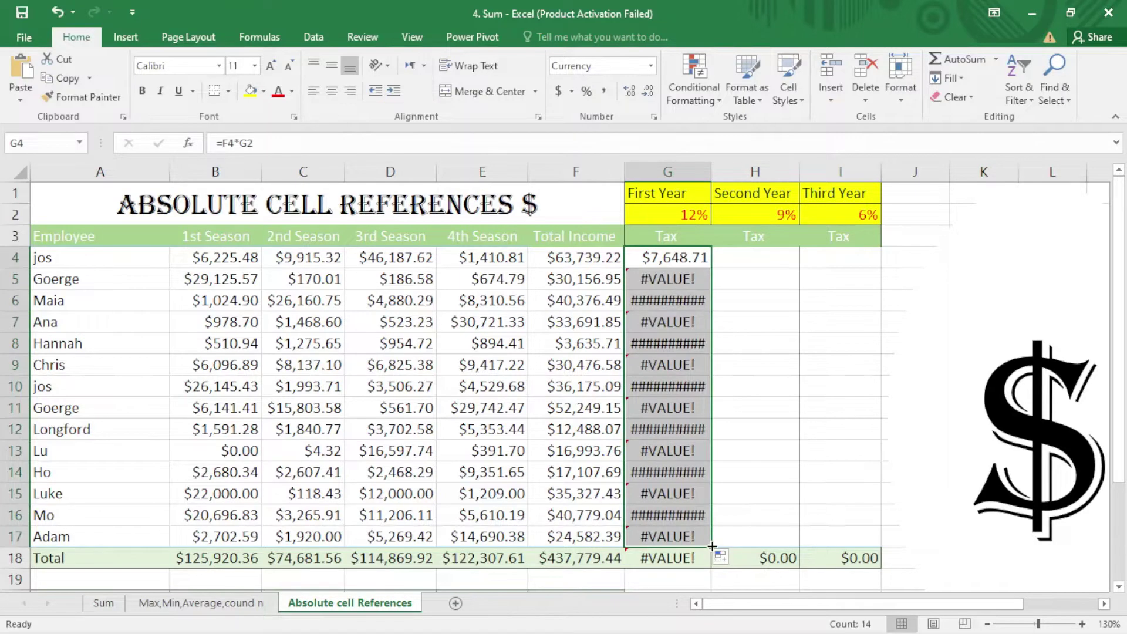
{"action": "left_click", "coordinate": [696, 301]}
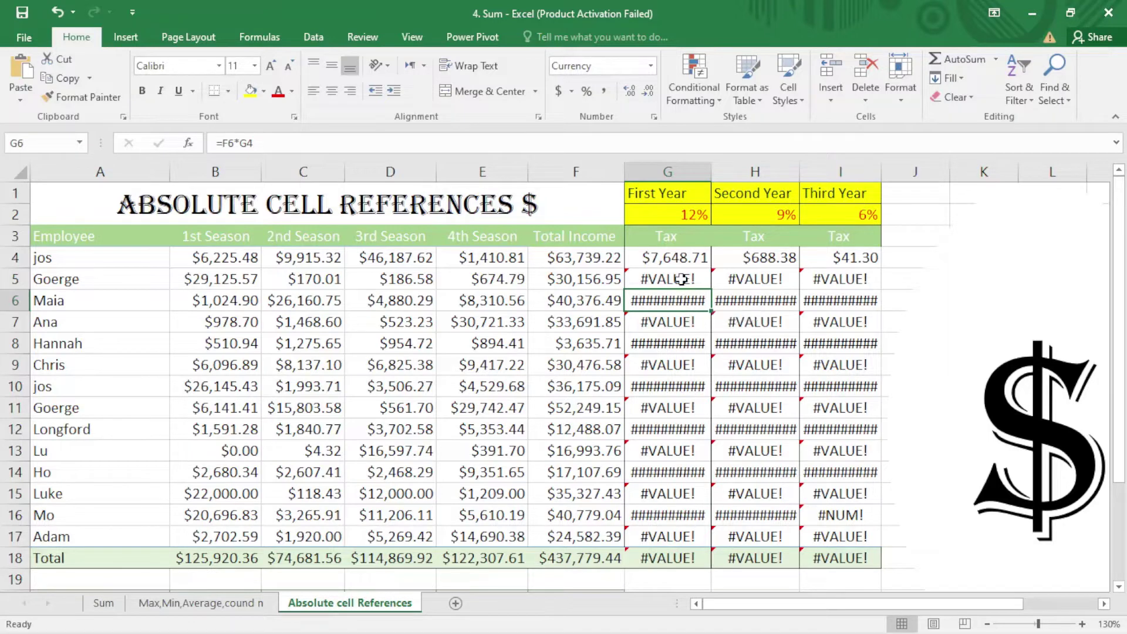
{"action": "left_click", "coordinate": [674, 258]}
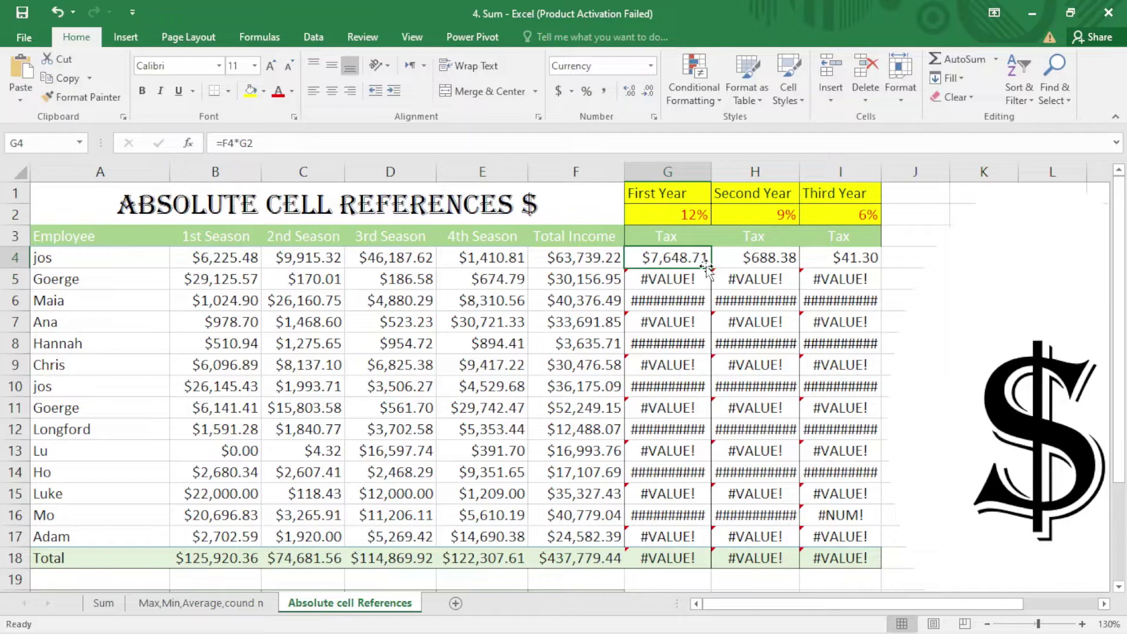
{"action": "double_click", "coordinate": [694, 260]}
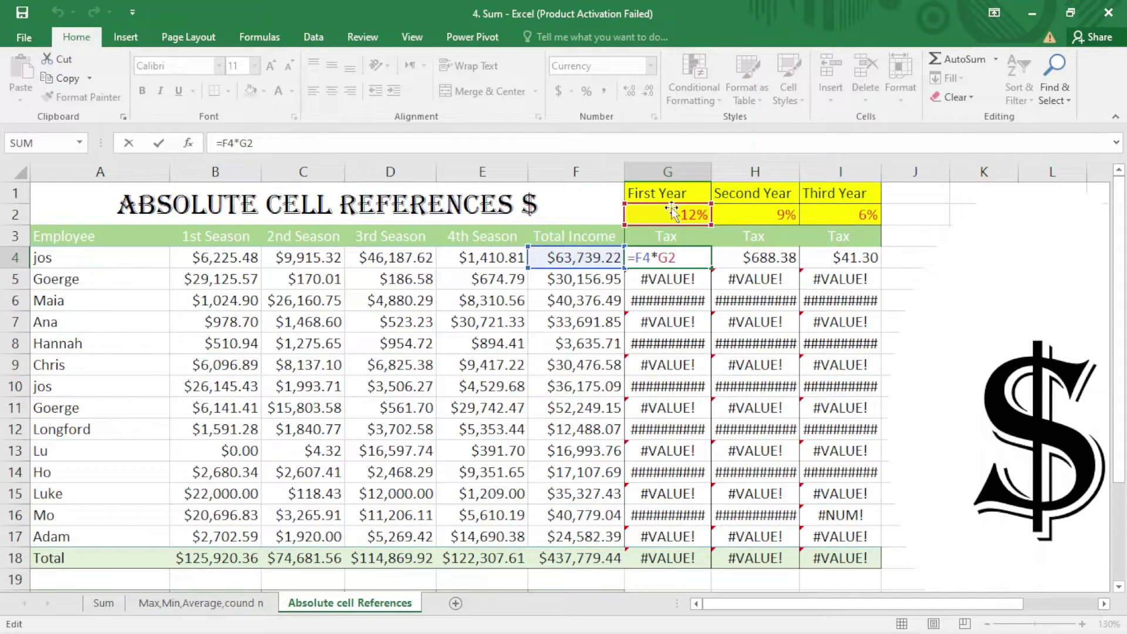
{"action": "key", "text": "Return"}
{"action": "double_click", "coordinate": [681, 281]}
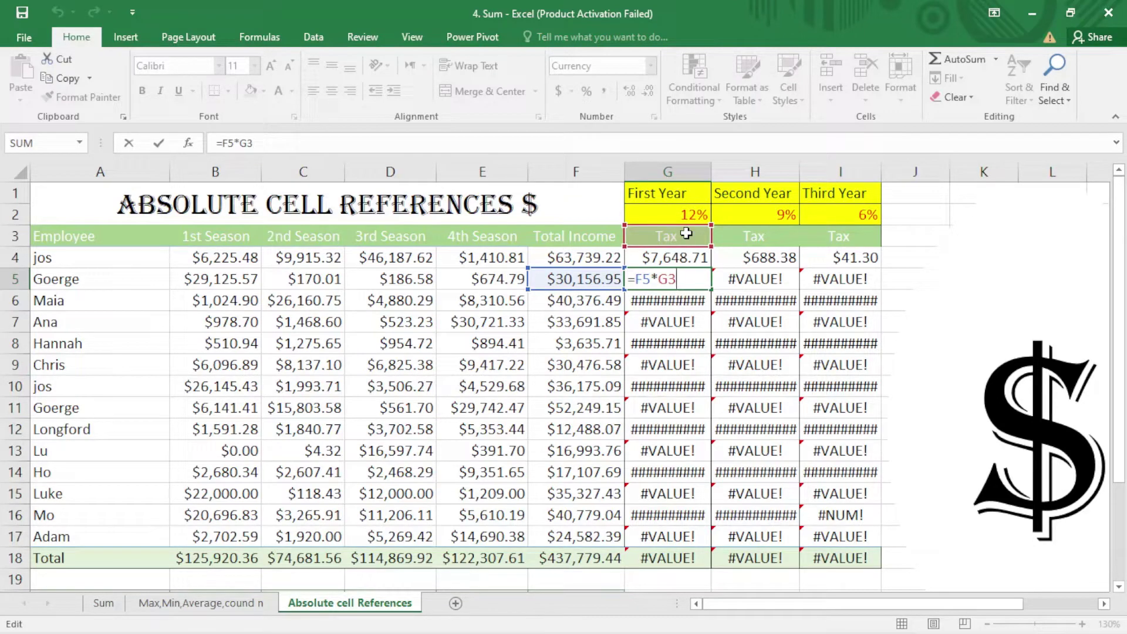
{"action": "key", "text": "Return"}
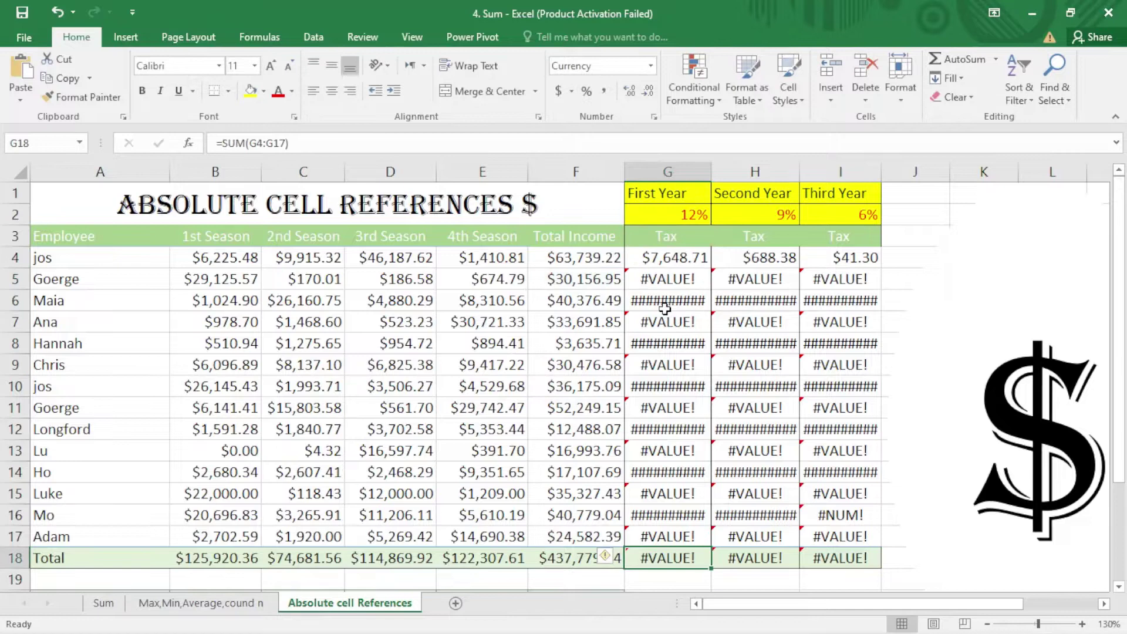
{"action": "double_click", "coordinate": [675, 305]}
{"action": "left_click", "coordinate": [693, 342]}
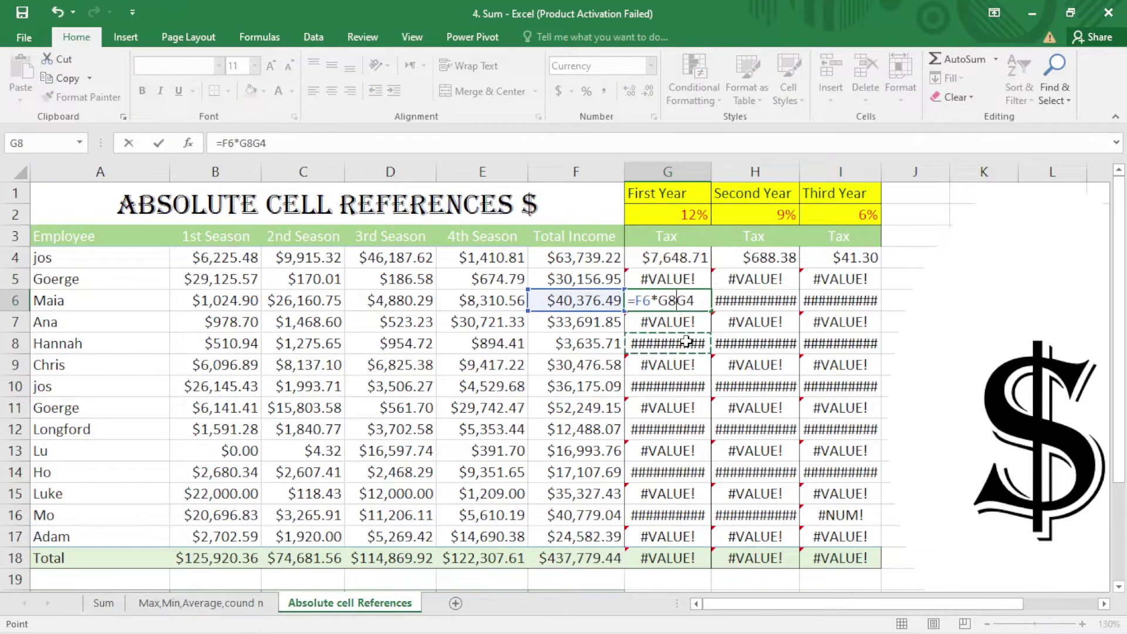
{"action": "key", "text": "Escape"}
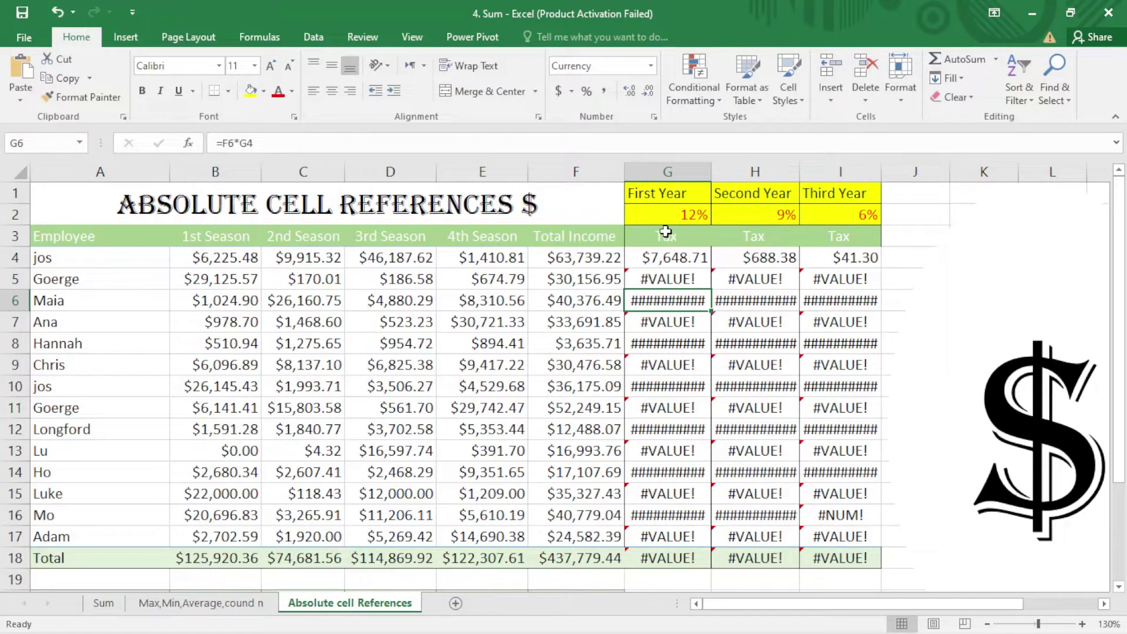
{"action": "left_click", "coordinate": [656, 216]}
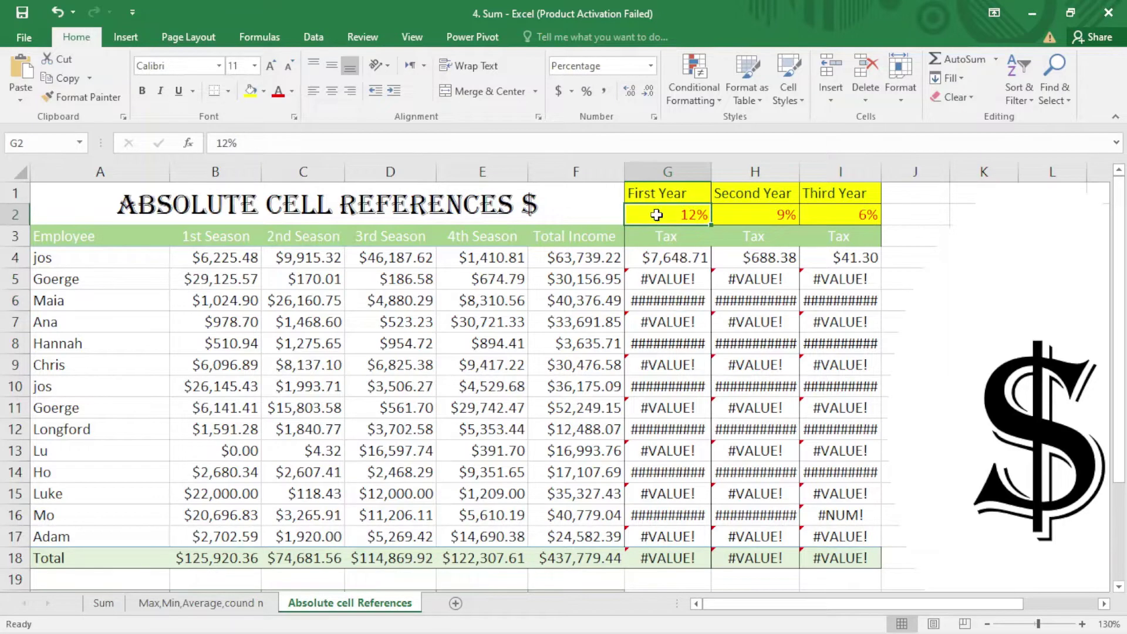
{"action": "left_click", "coordinate": [684, 265]}
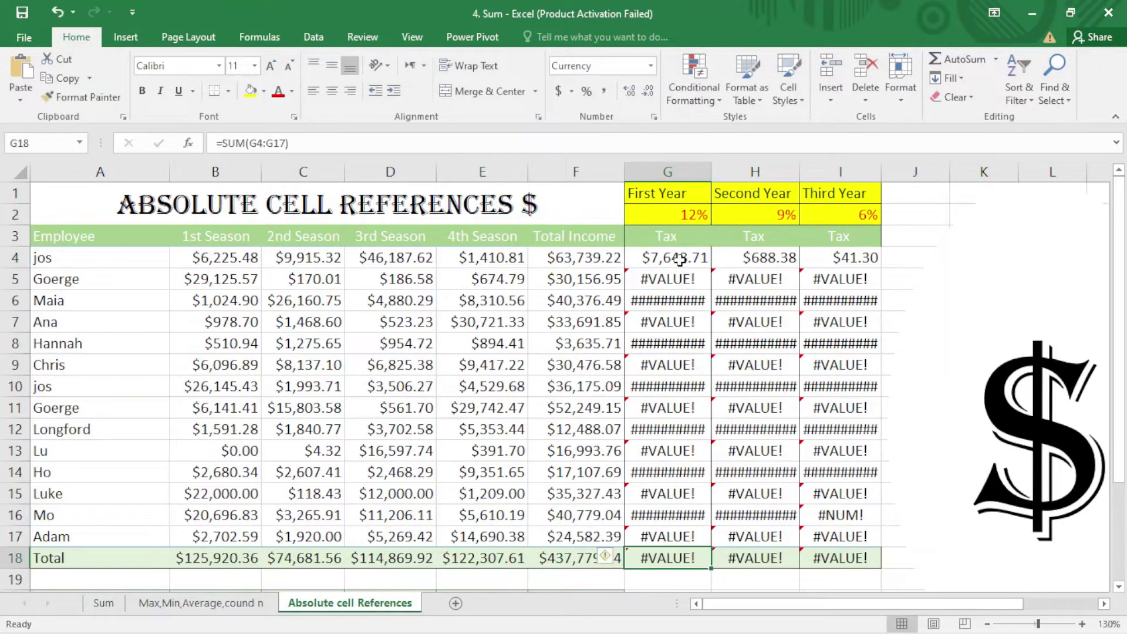
- Edit G4's formula to =F4*$G$2 so the G2 rate reference is absolute
{"action": "double_click", "coordinate": [685, 261]}
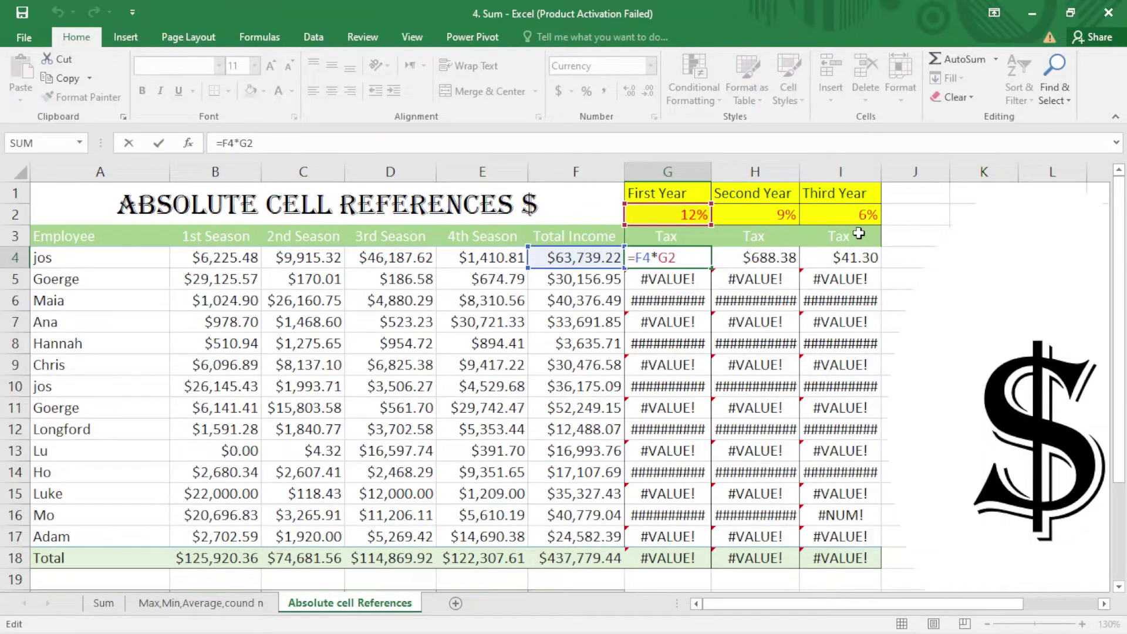
{"action": "left_click", "coordinate": [672, 256]}
{"action": "type", "text": "$"}
{"action": "left_click", "coordinate": [659, 257]}
{"action": "type", "text": "$"}
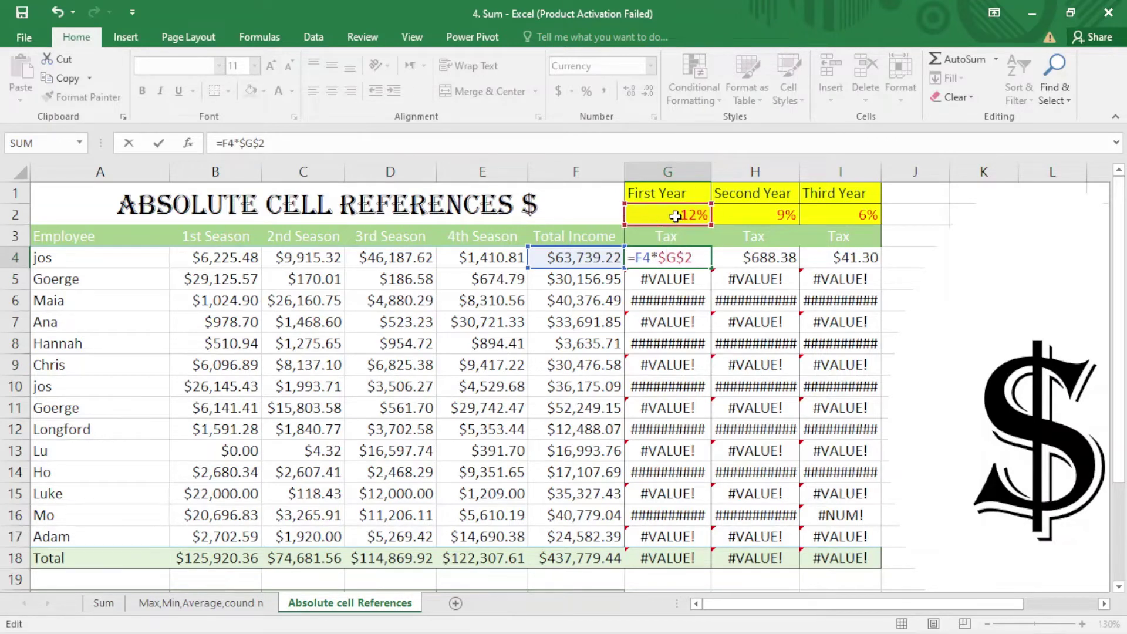
{"action": "key", "text": "Return"}
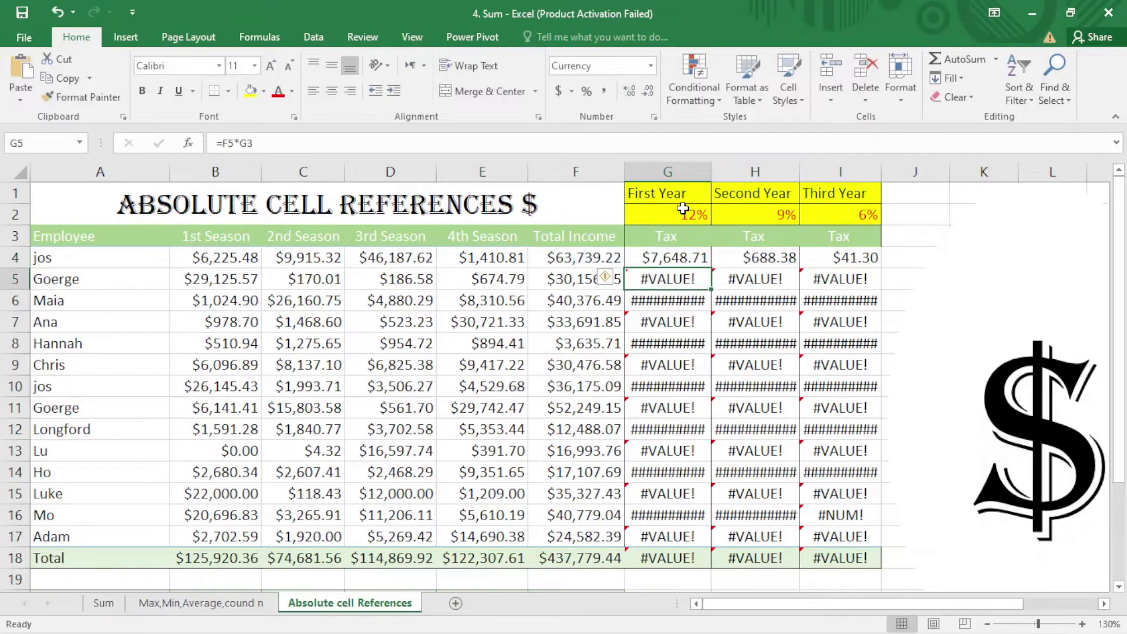
{"action": "left_click", "coordinate": [692, 263]}
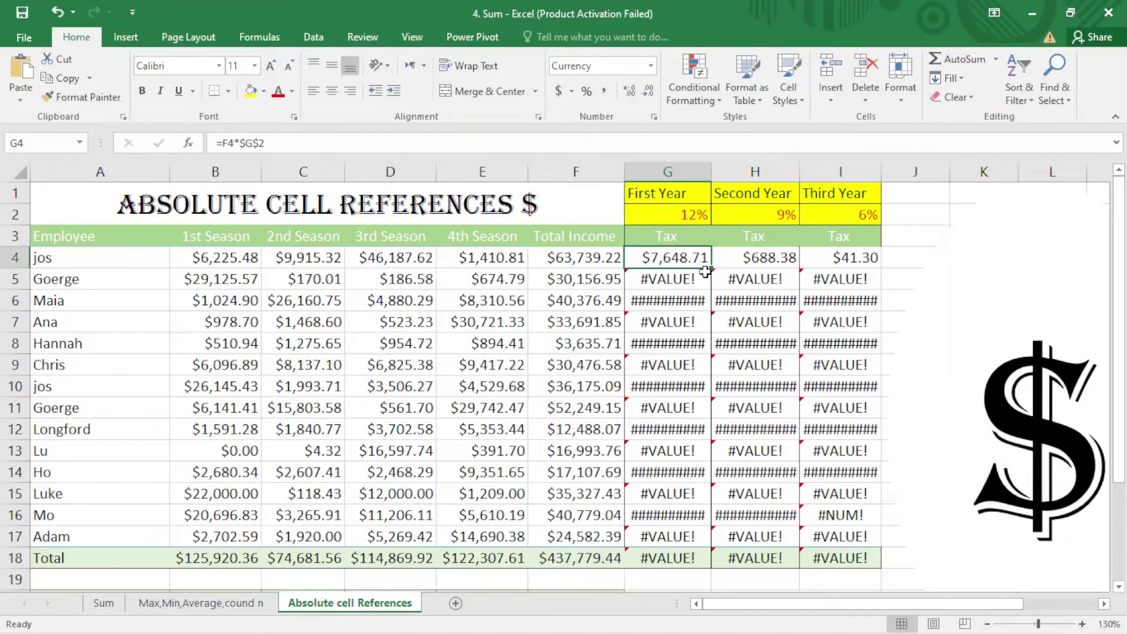
- Fill =F4*$G$2 down to G17 and confirm G10 and G11 still use $G$2
{"action": "left_click_drag", "start_coordinate": [711, 272], "coordinate": [730, 537]}
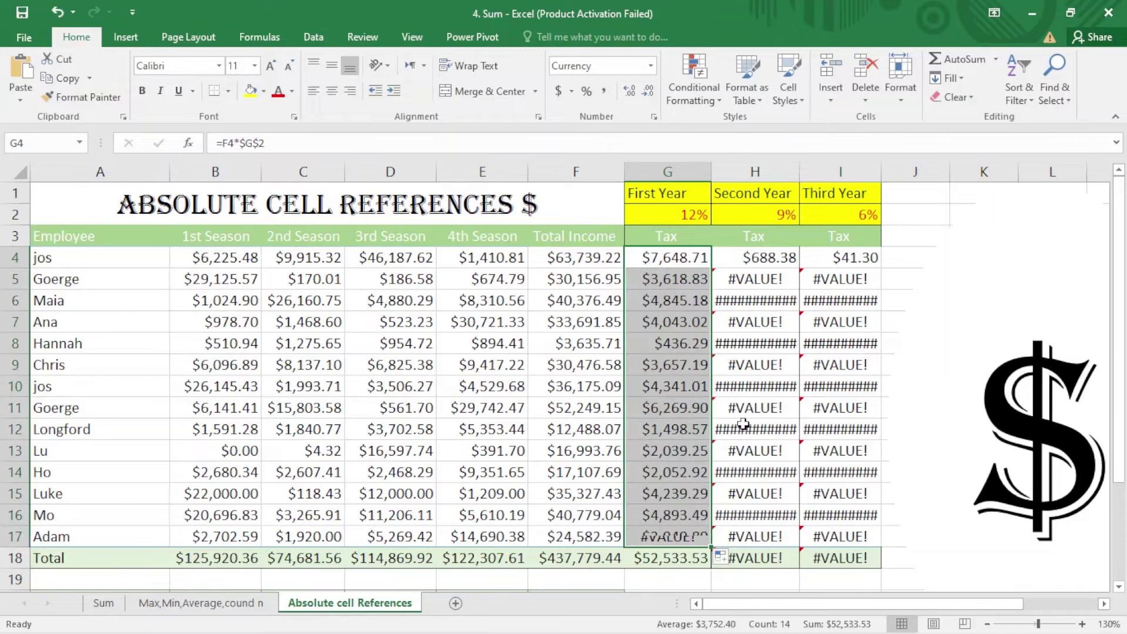
{"action": "double_click", "coordinate": [681, 383]}
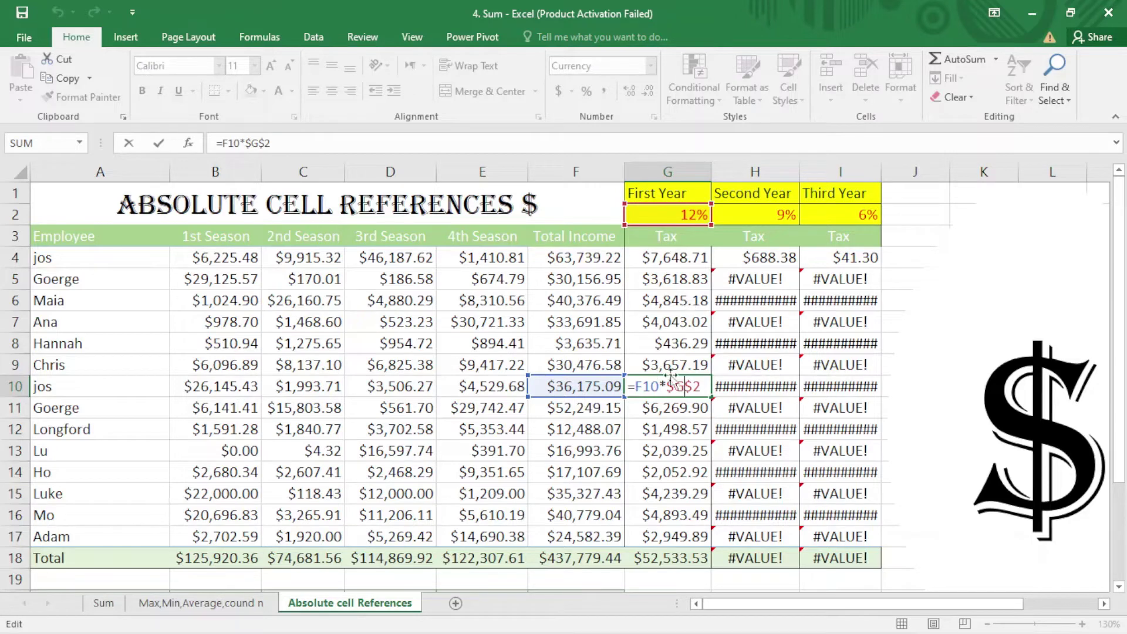
{"action": "double_click", "coordinate": [683, 411]}
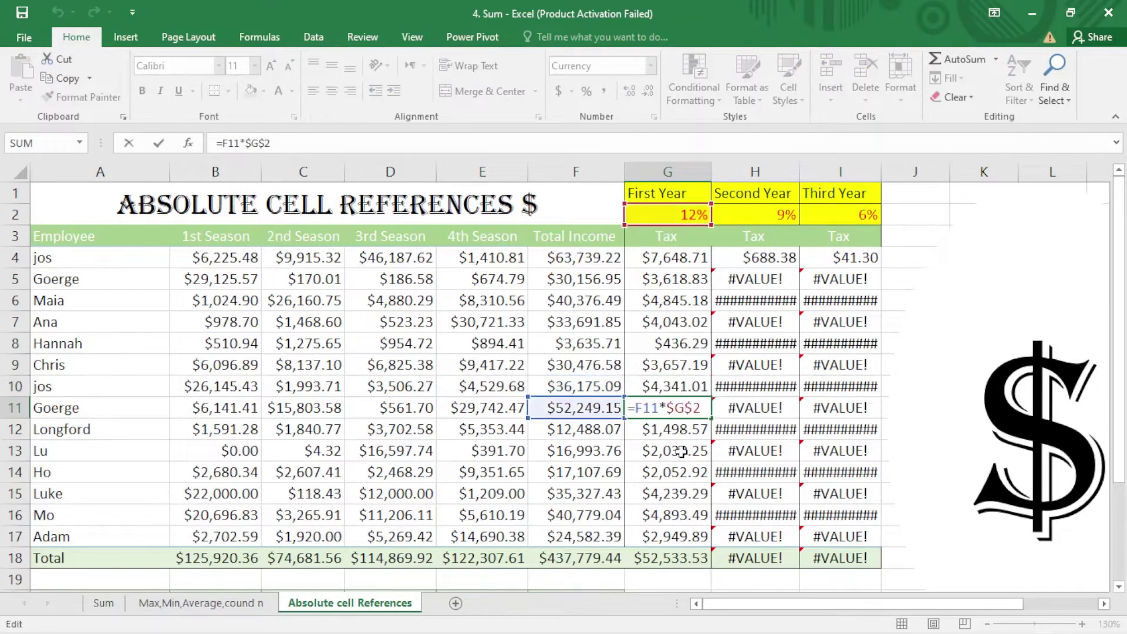
- Clear the first-year tax results in G4:G17
{"action": "left_click_drag", "start_coordinate": [688, 259], "coordinate": [708, 531]}
{"action": "key", "text": "ctrl+v"}
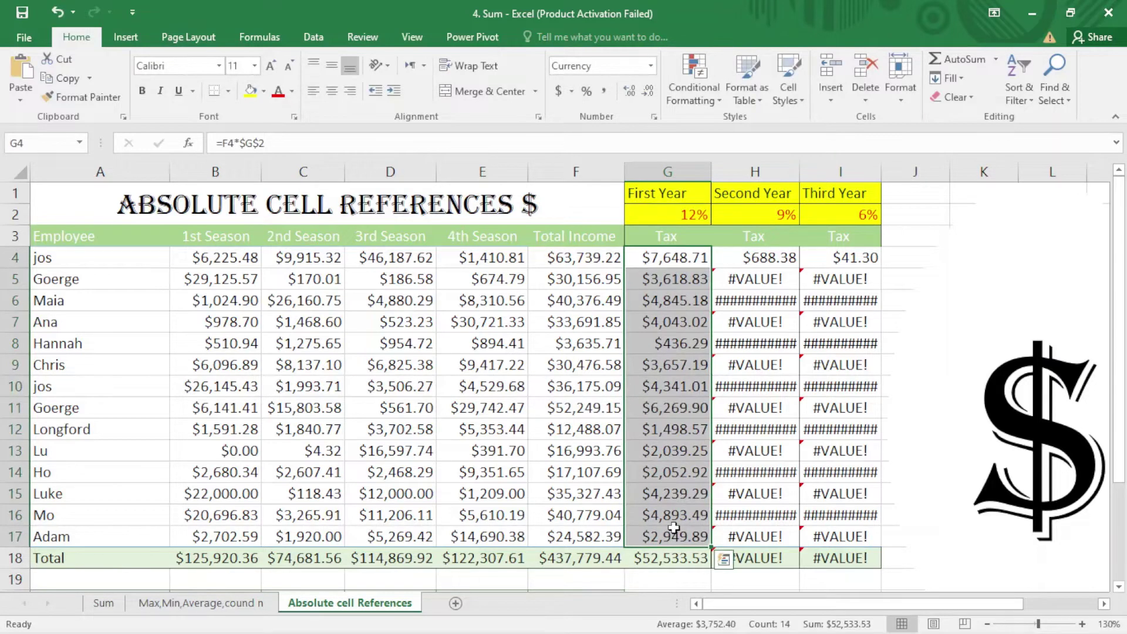
{"action": "key", "text": "Delete"}
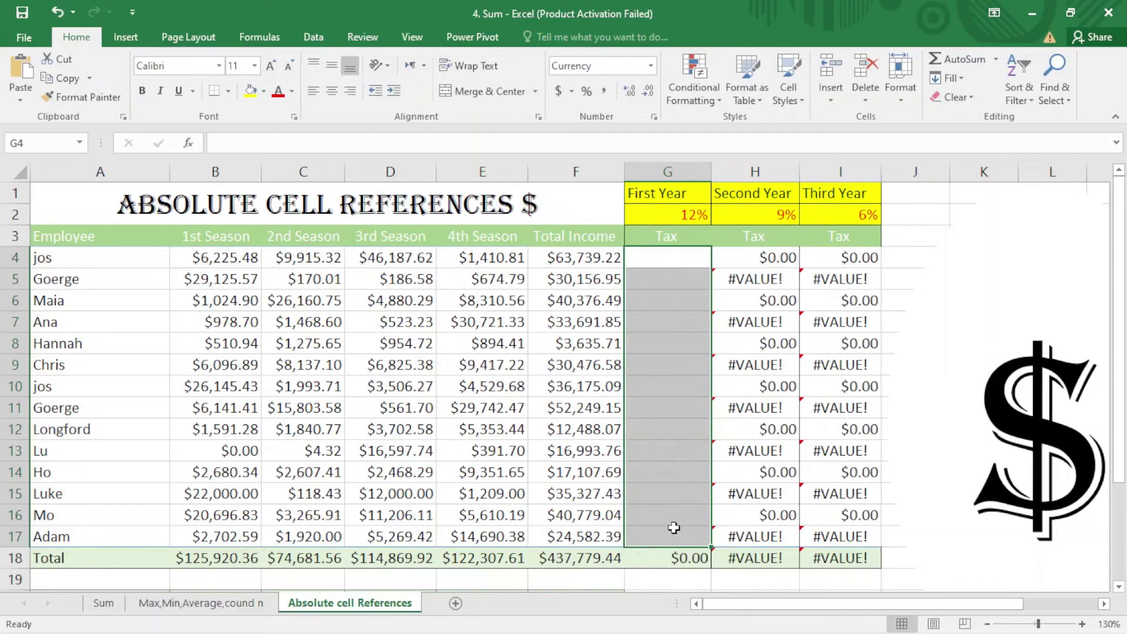
- Rebuild G4 as =F4*$G$2, making the G2 reference absolute with F4
{"action": "left_click", "coordinate": [679, 262]}
{"action": "type", "text": "="}
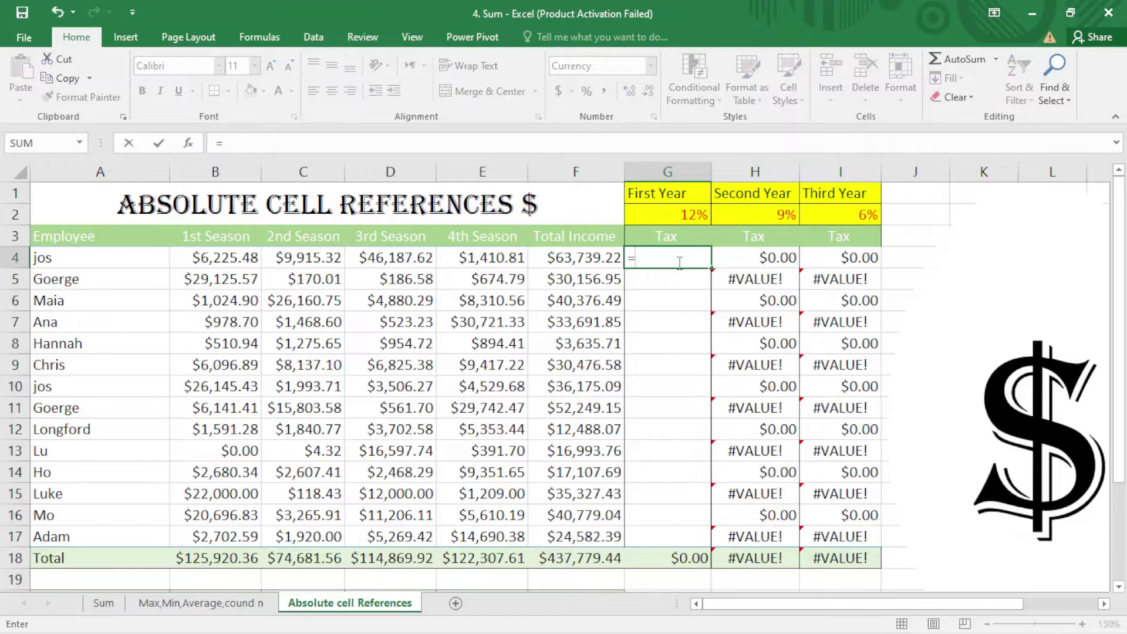
{"action": "left_click", "coordinate": [593, 259]}
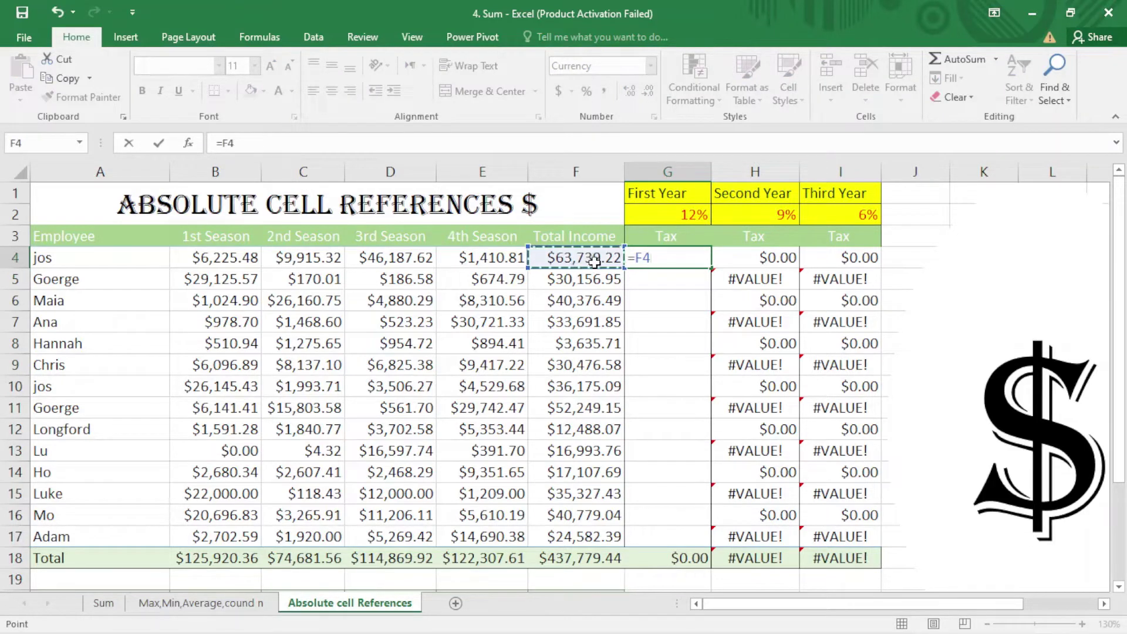
{"action": "type", "text": "*"}
{"action": "left_click", "coordinate": [668, 214]}
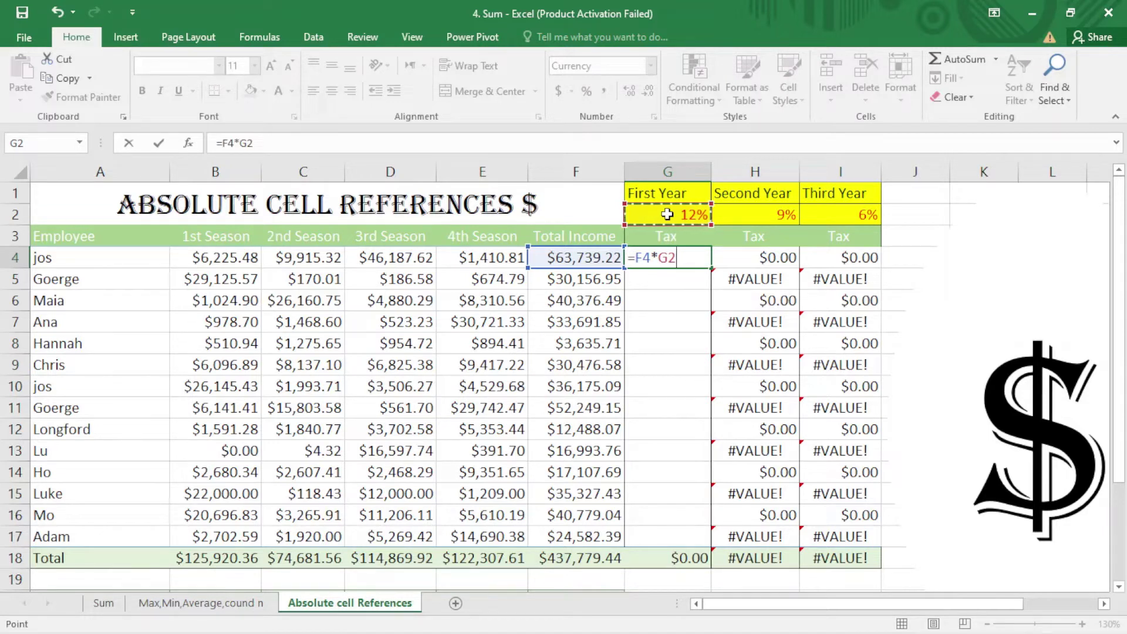
{"action": "key", "text": "F4"}
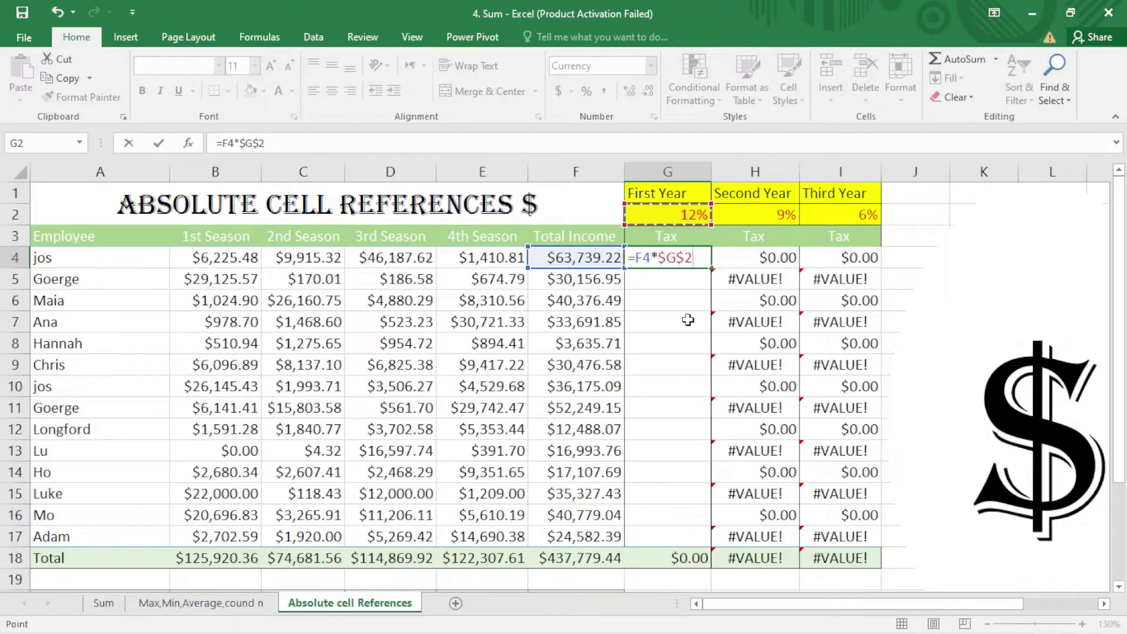
{"action": "key", "text": "Return"}
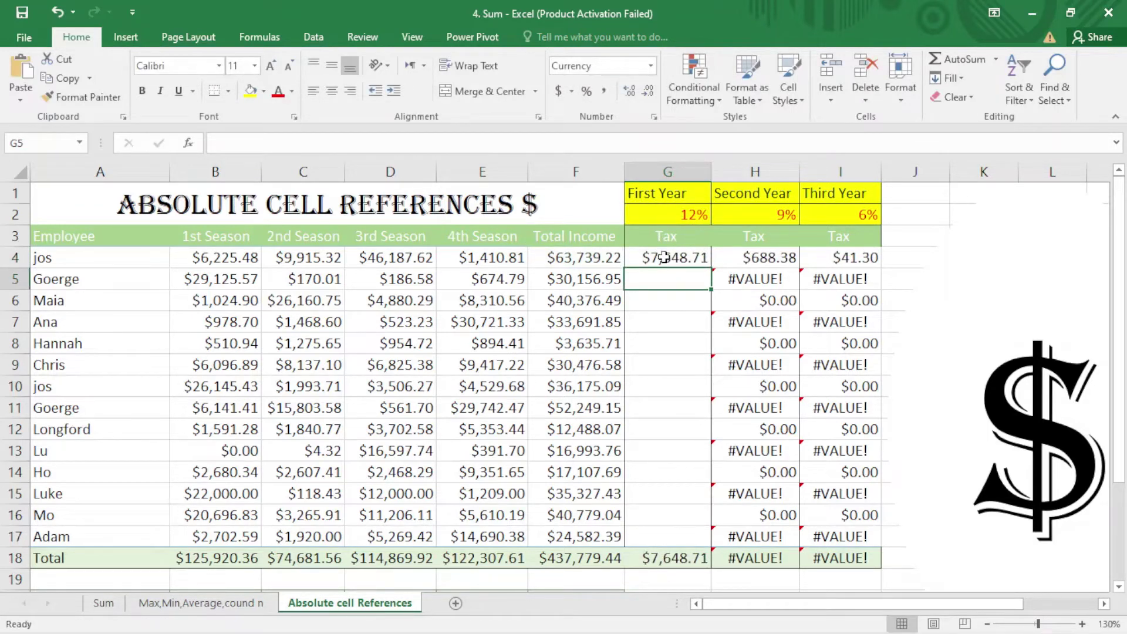
- Fill the first-year tax formula from G4 down to G17
{"action": "left_click", "coordinate": [664, 257]}
{"action": "left_click_drag", "start_coordinate": [711, 274], "coordinate": [718, 543]}
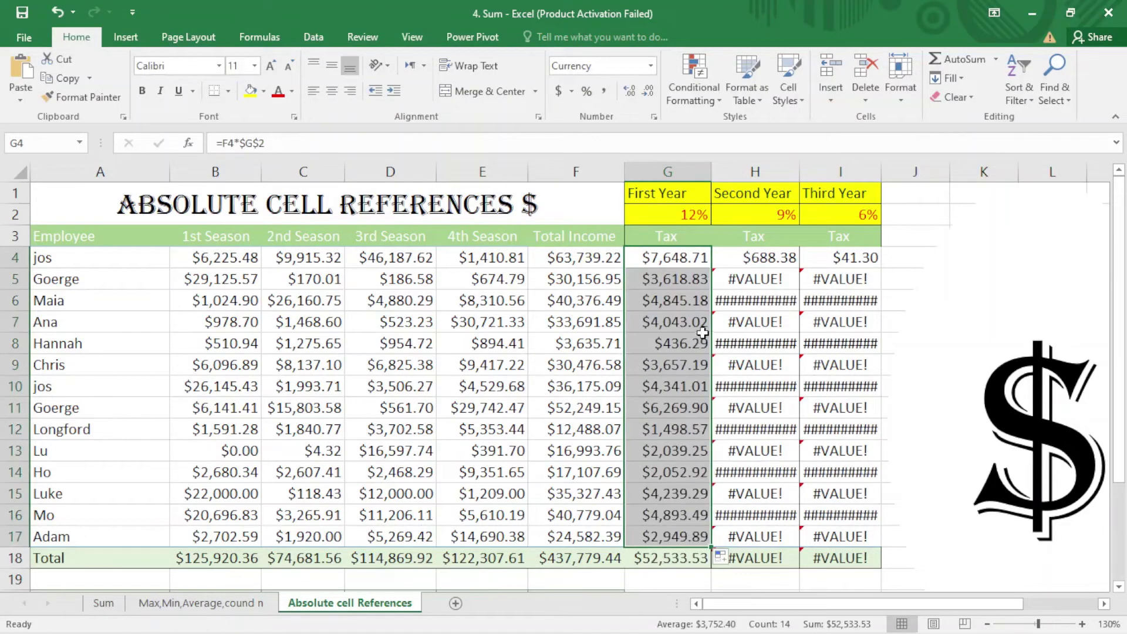
{"action": "left_click", "coordinate": [690, 258]}
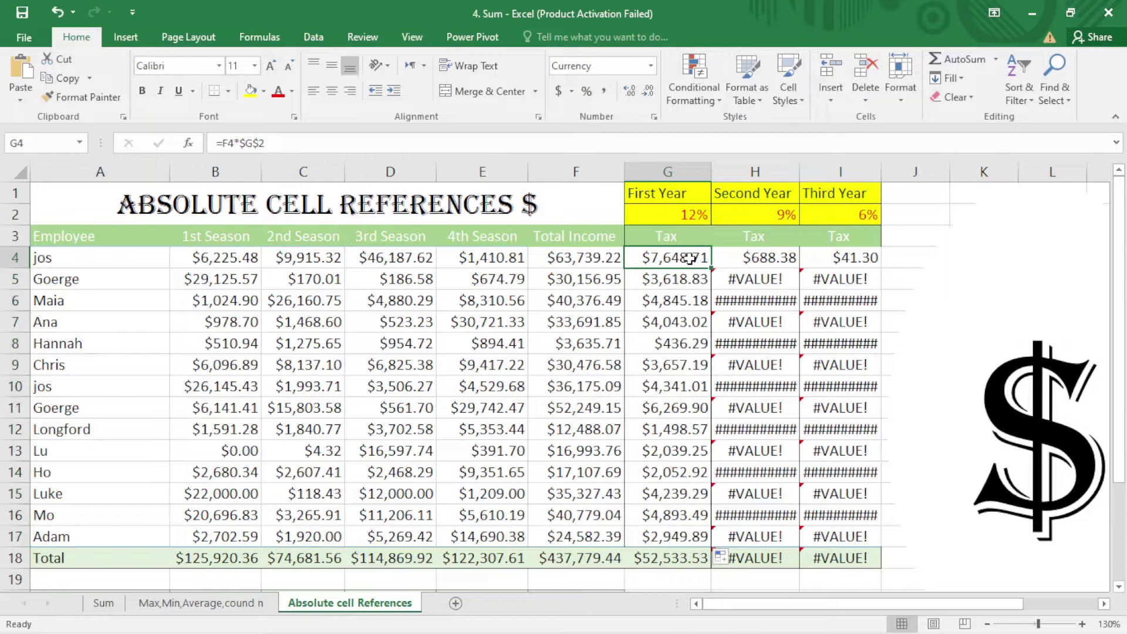
- Copy the tax formulas into columns H and I, then inspect H6, I6 and G4
{"action": "left_click_drag", "start_coordinate": [713, 268], "coordinate": [884, 526]}
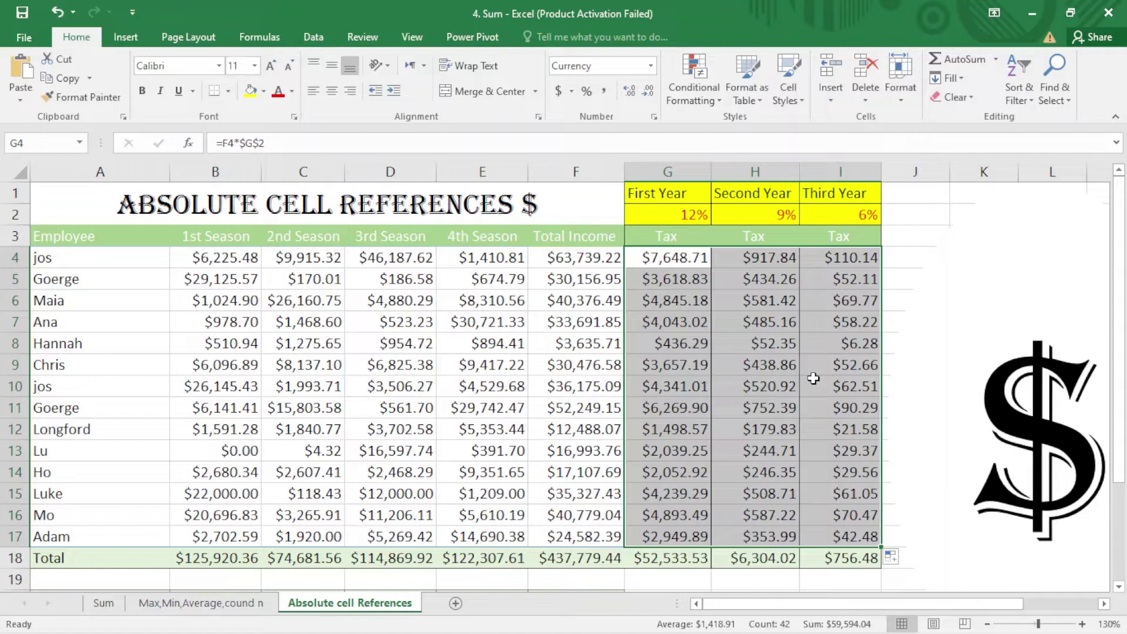
{"action": "left_click", "coordinate": [760, 300]}
{"action": "double_click", "coordinate": [760, 301]}
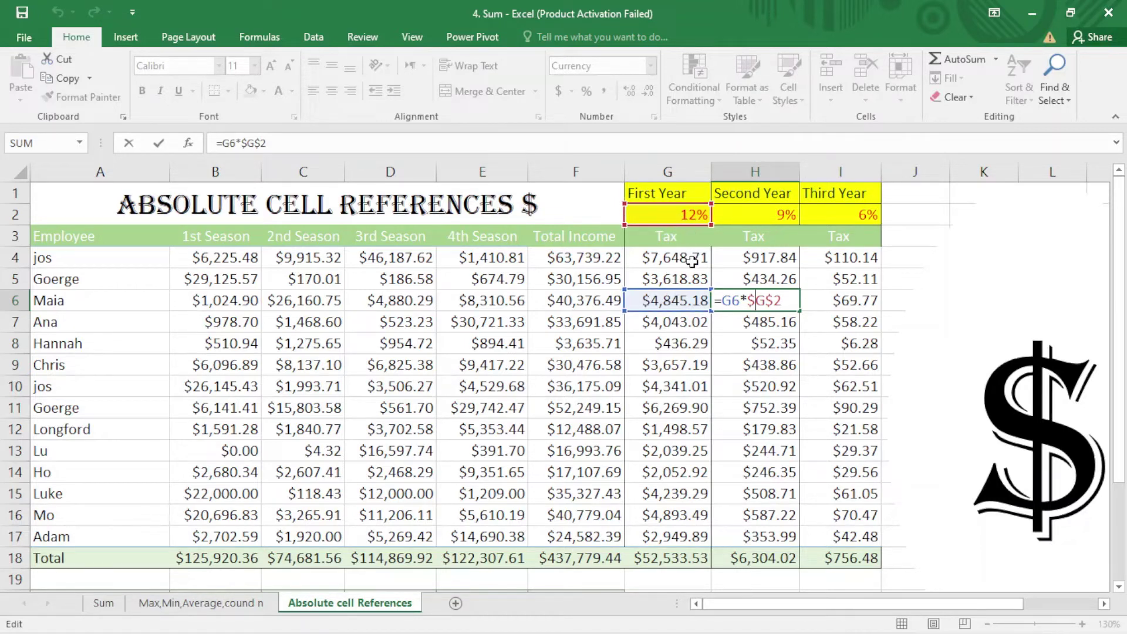
{"action": "double_click", "coordinate": [836, 300]}
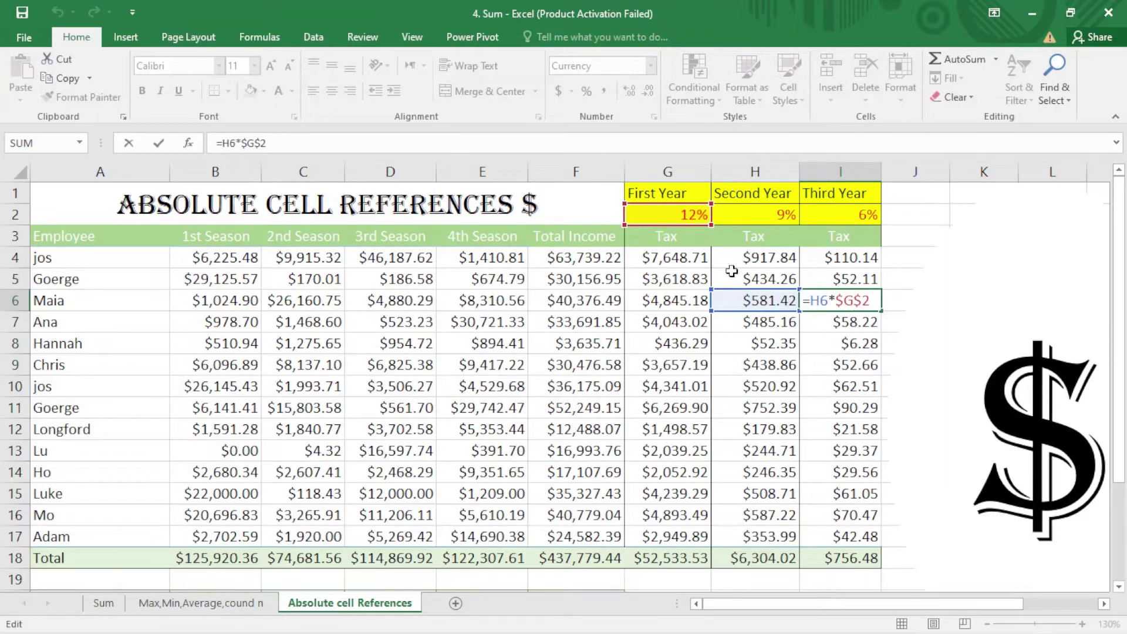
{"action": "double_click", "coordinate": [659, 259]}
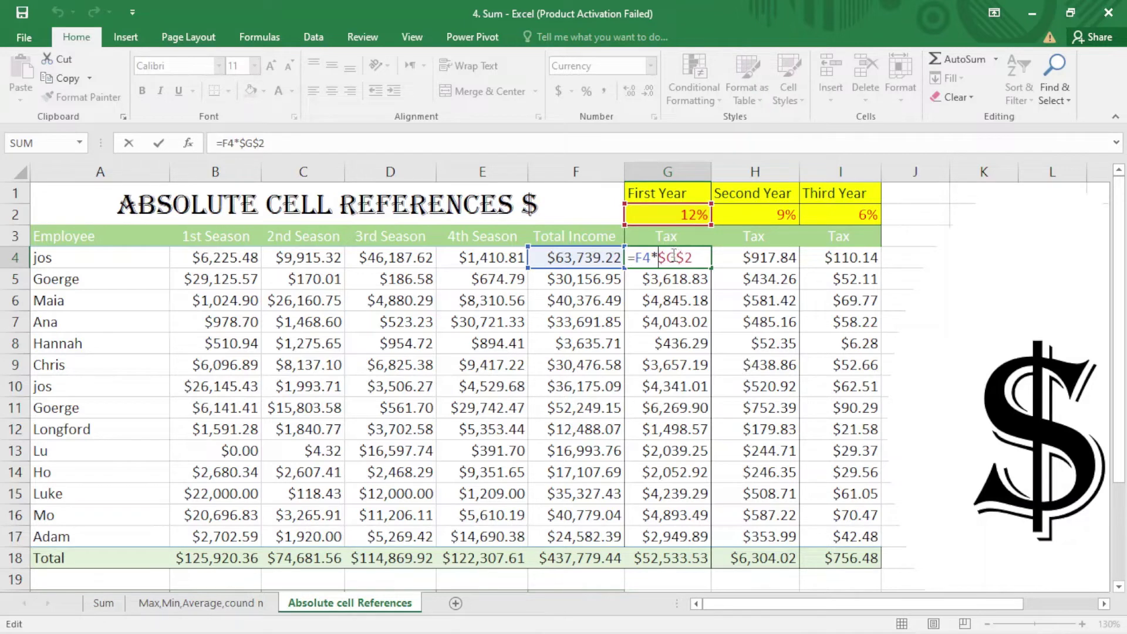
- Correct G4's formula to the mixed references =$F4*G$2
{"action": "left_click", "coordinate": [670, 256]}
{"action": "key", "text": "BackSpace"}
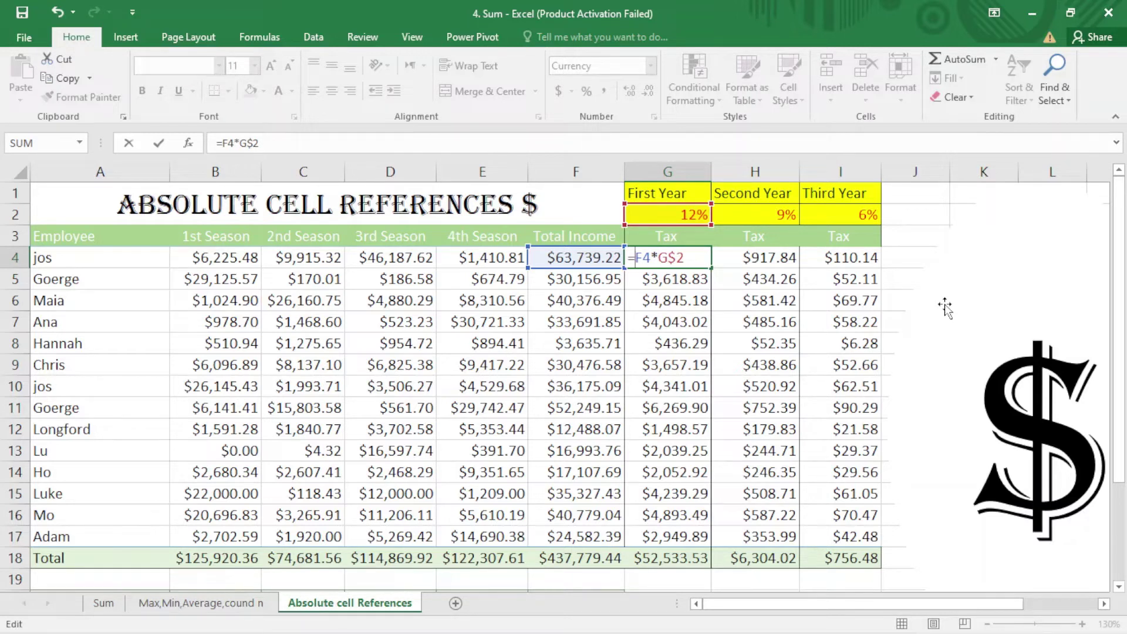
{"action": "type", "text": "$"}
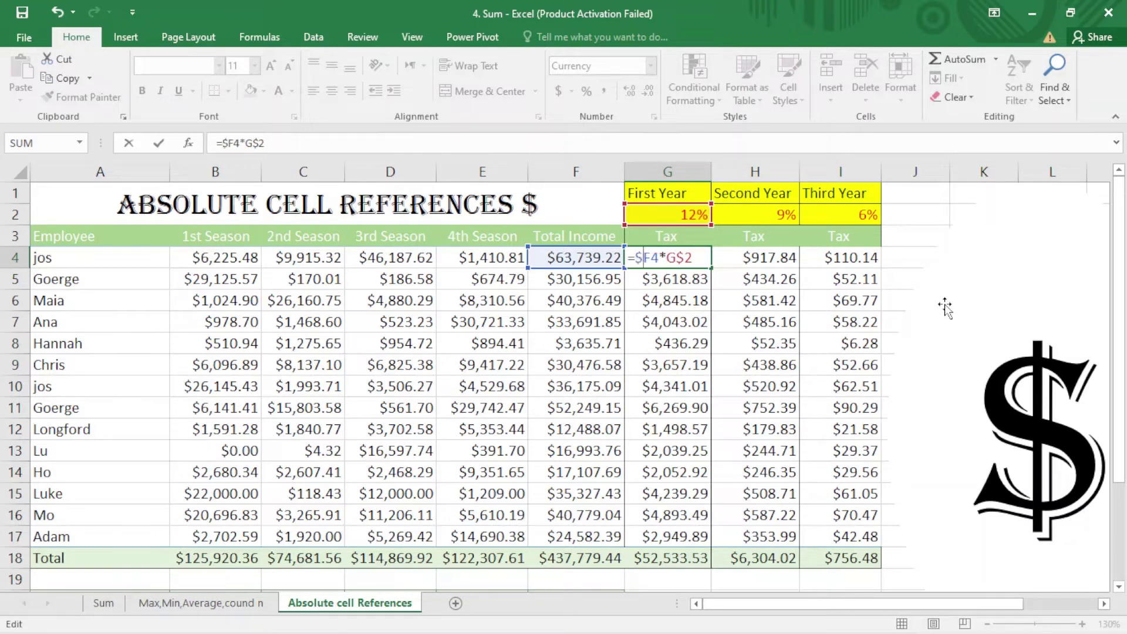
{"action": "key", "text": "Return"}
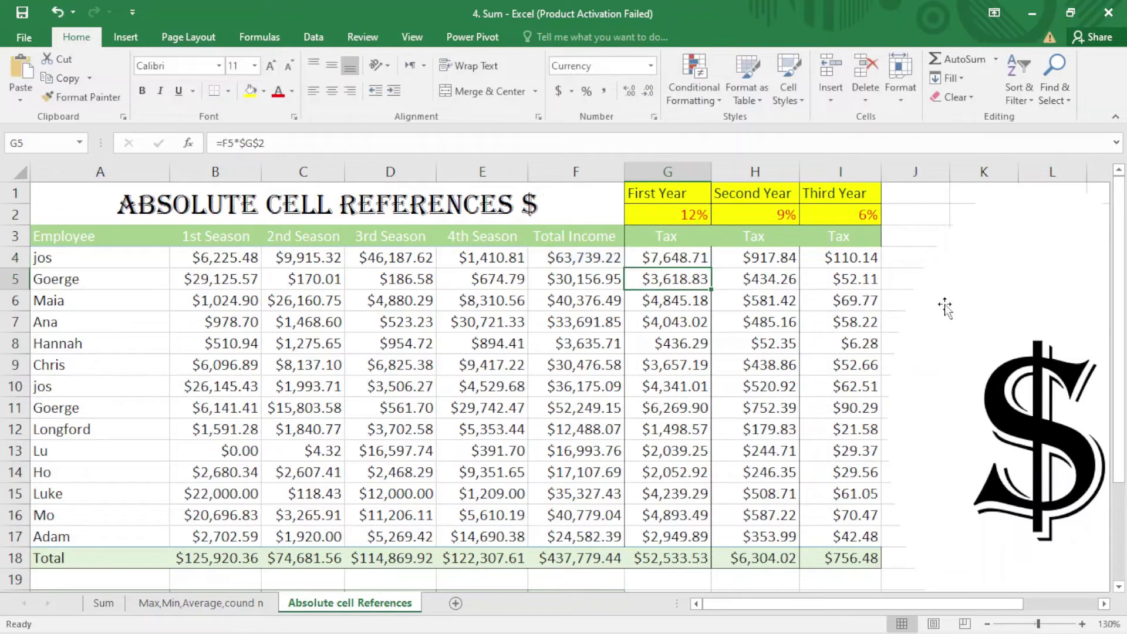
- Fill =$F4*G$2 across G4:I17 and verify I9, I12 and H9 use their own year's rate
{"action": "left_click", "coordinate": [675, 257]}
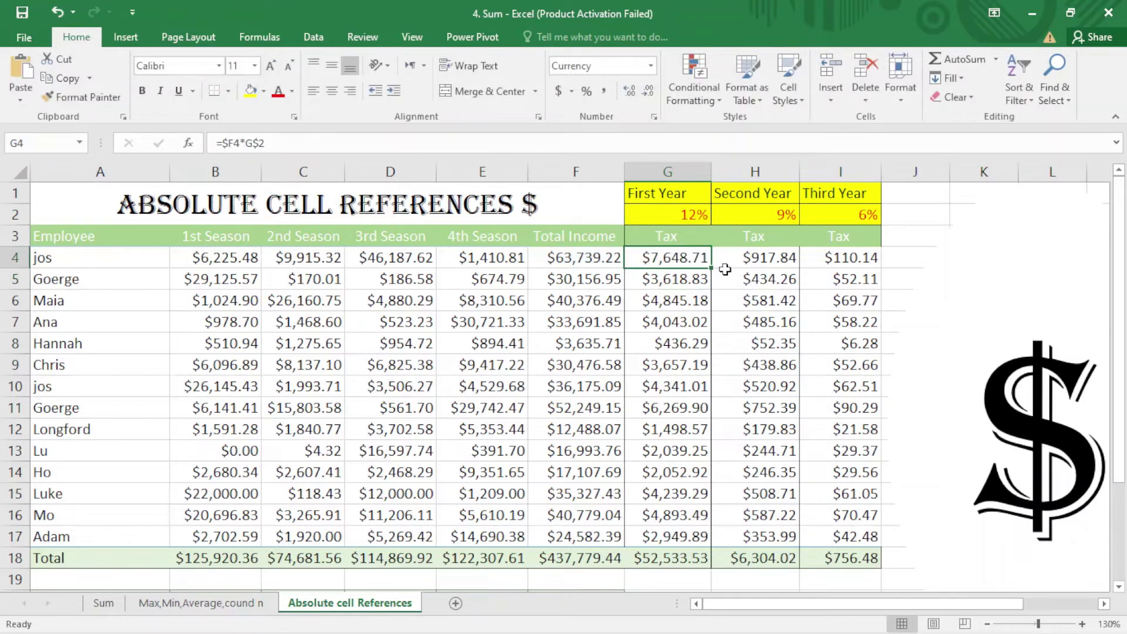
{"action": "left_click_drag", "start_coordinate": [711, 268], "coordinate": [897, 544]}
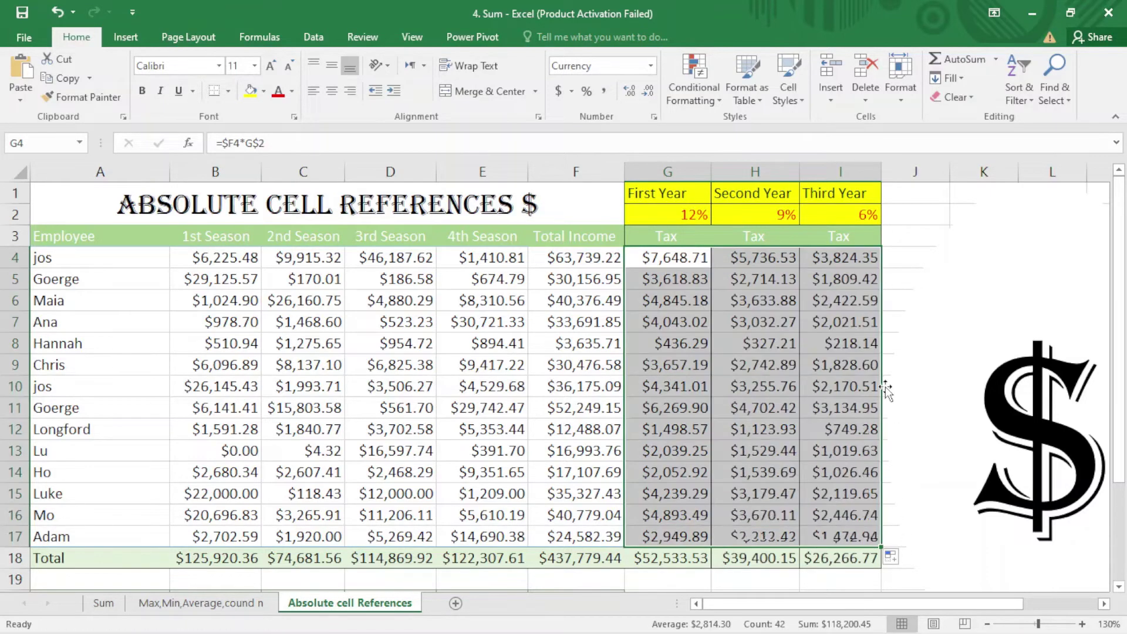
{"action": "double_click", "coordinate": [863, 365]}
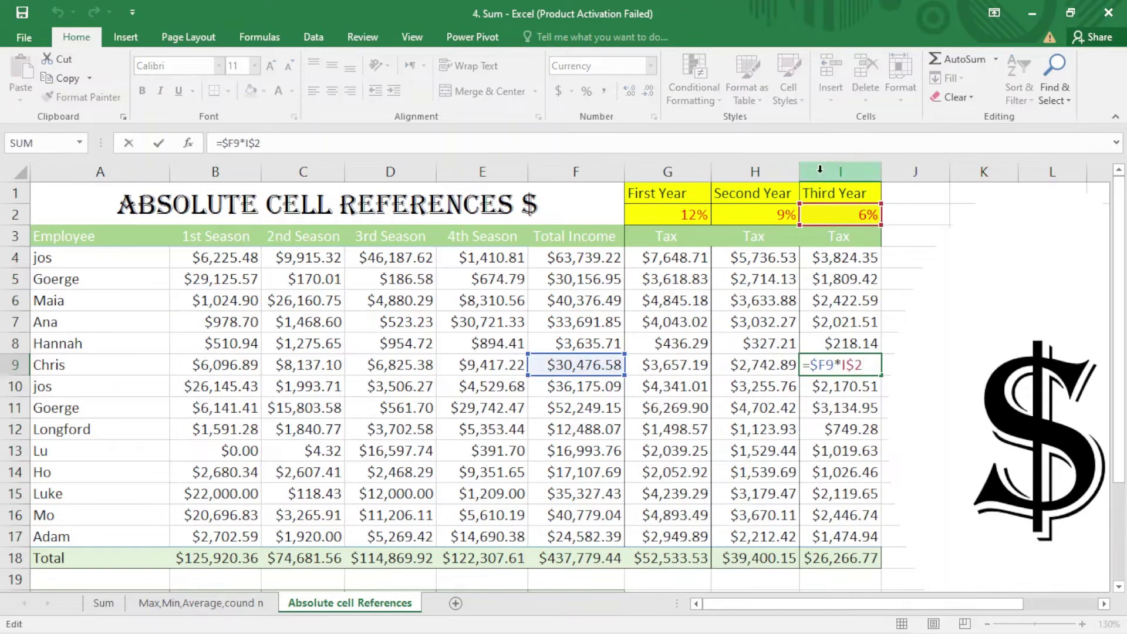
{"action": "left_click", "coordinate": [868, 430]}
{"action": "double_click", "coordinate": [868, 430]}
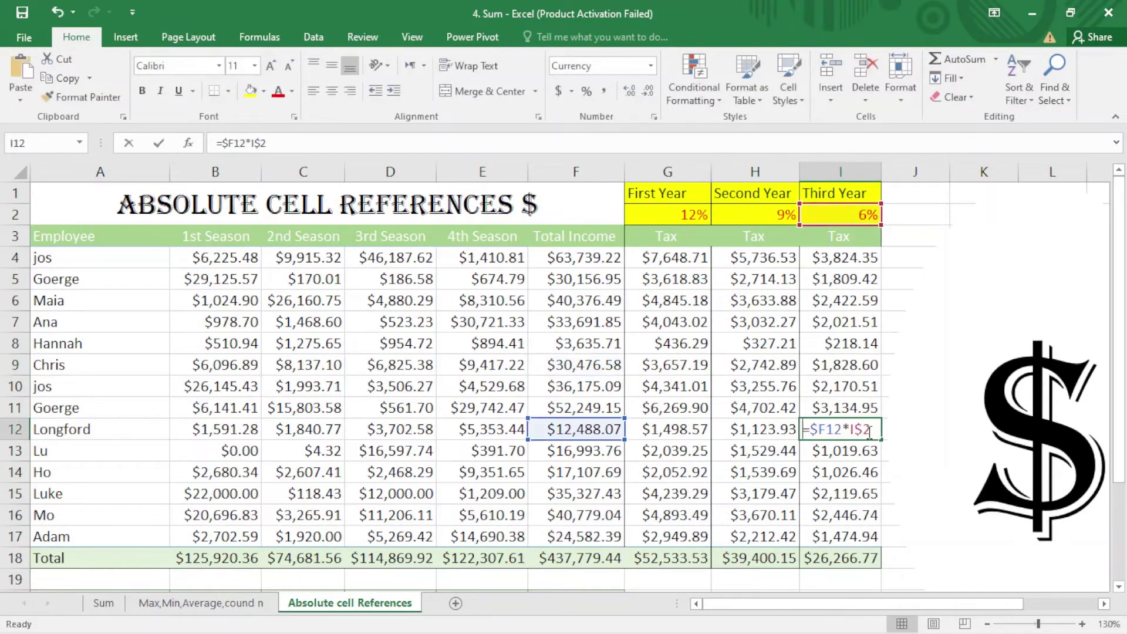
{"action": "double_click", "coordinate": [740, 363]}
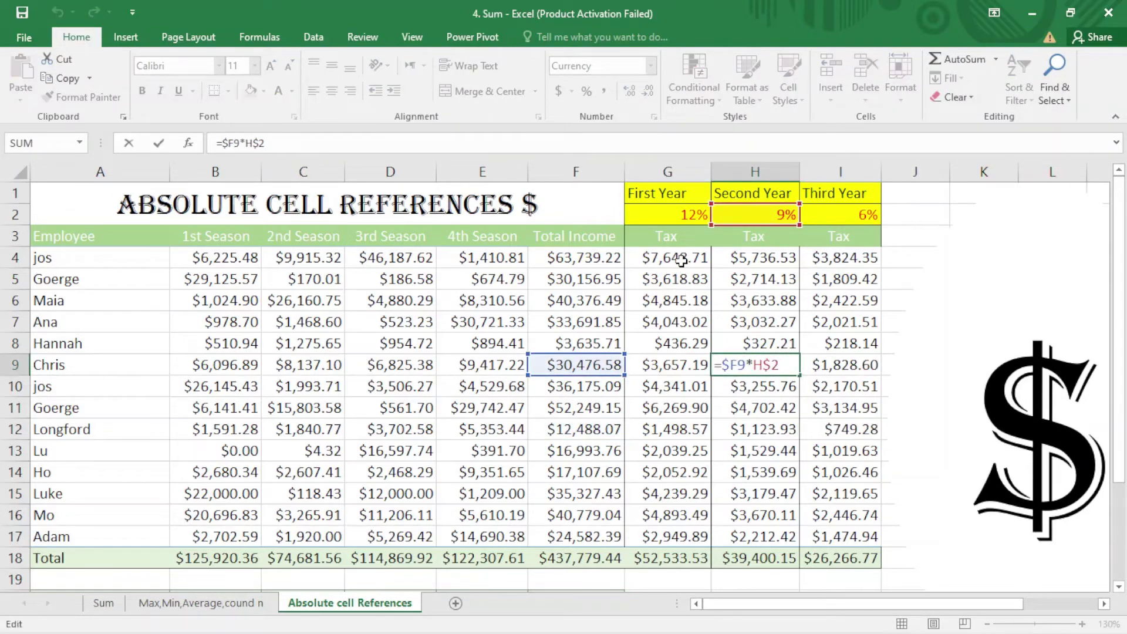
{"action": "left_click_drag", "start_coordinate": [680, 259], "coordinate": [868, 536]}
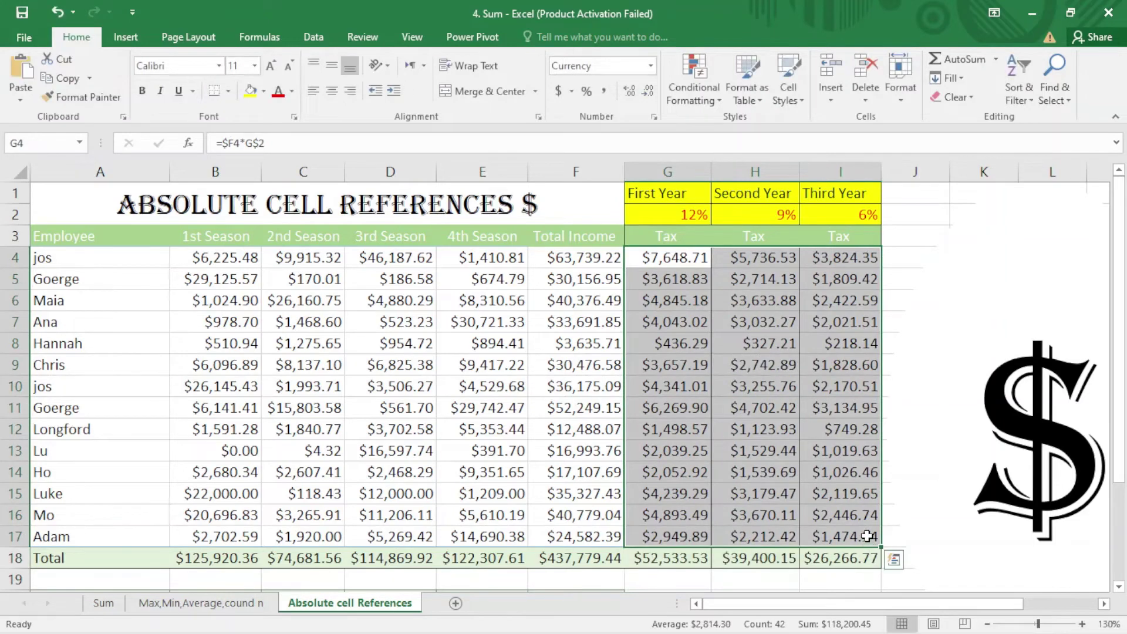
- Clear all the tax formulas in G4:I17
{"action": "key", "text": "F2"}
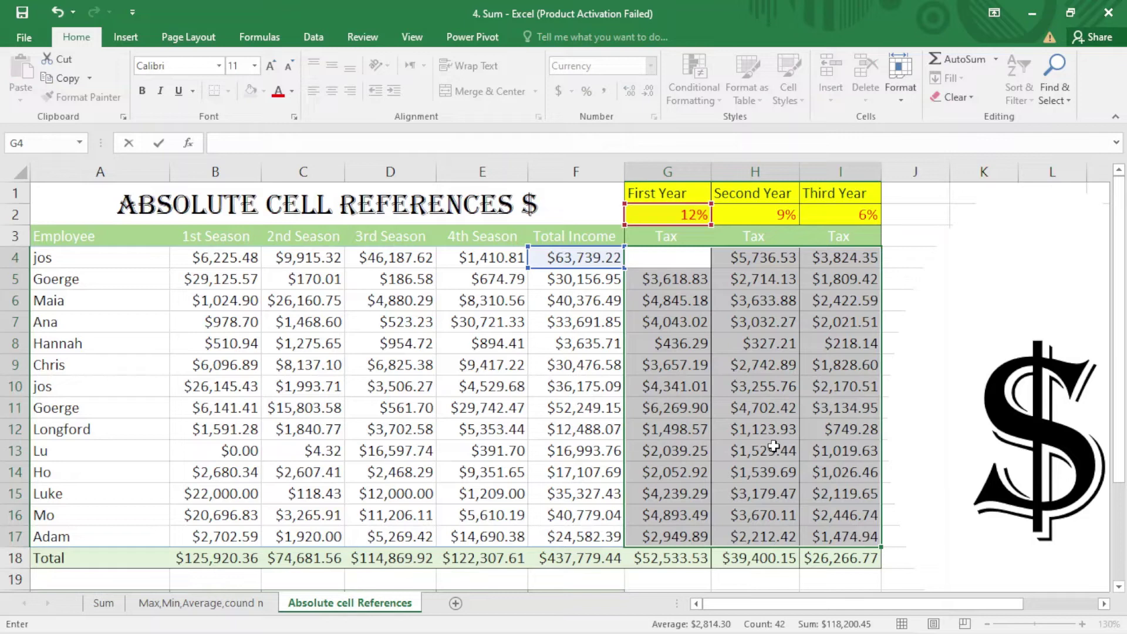
{"action": "key", "text": "ctrl+Return"}
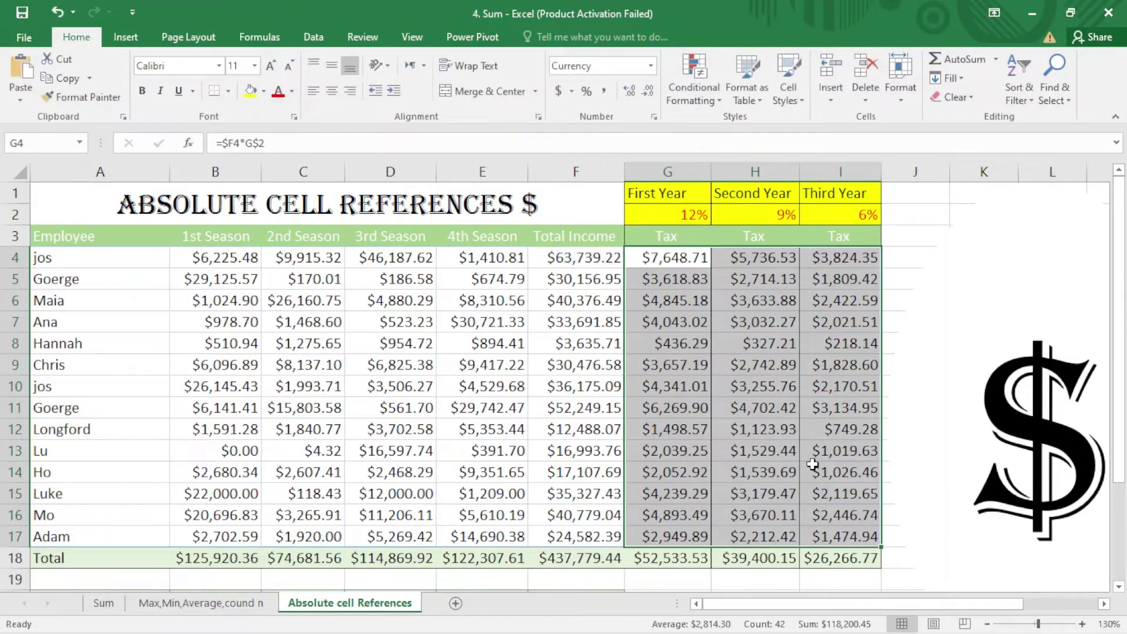
{"action": "key", "text": "Delete"}
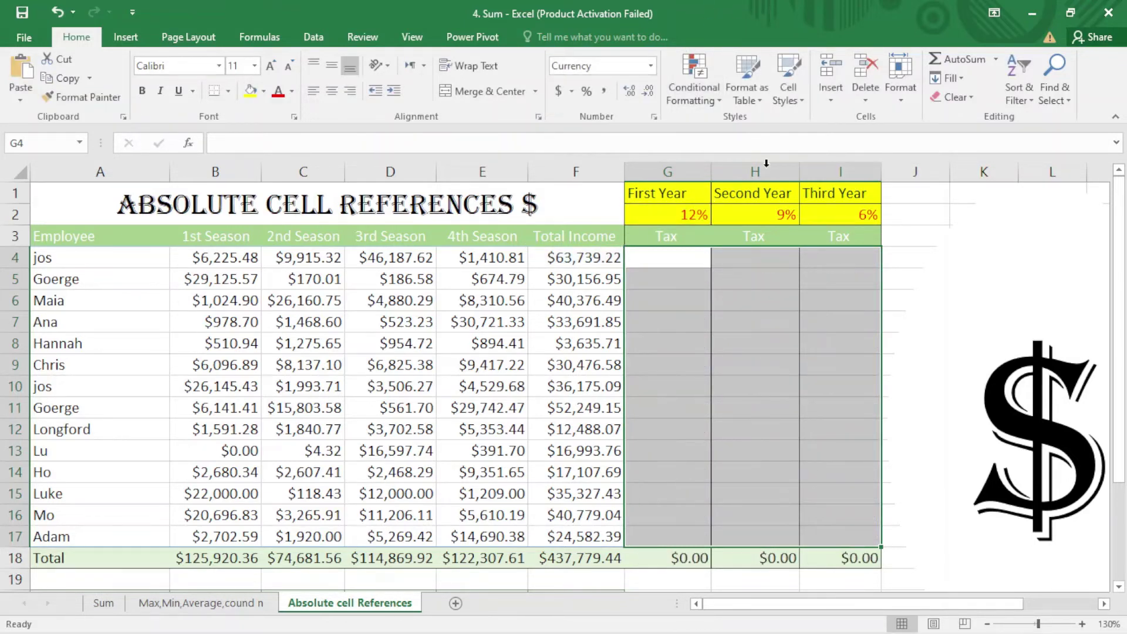
- Rebuild G4 as =$F4*G$2, using F4 to lock column F and row 2
{"action": "left_click", "coordinate": [664, 261]}
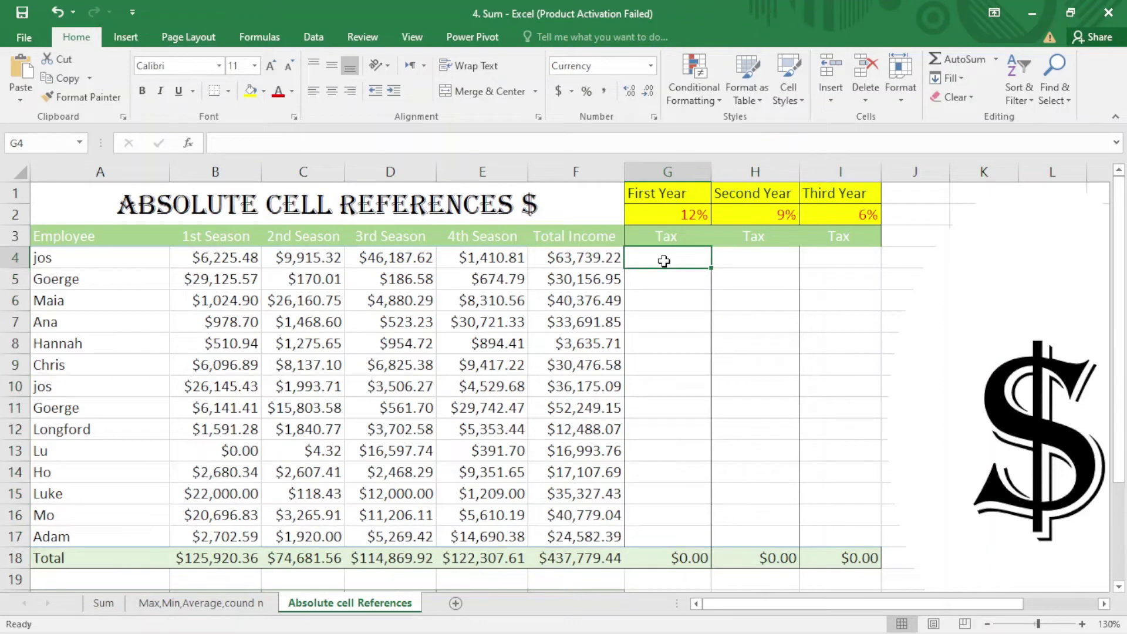
{"action": "type", "text": "="}
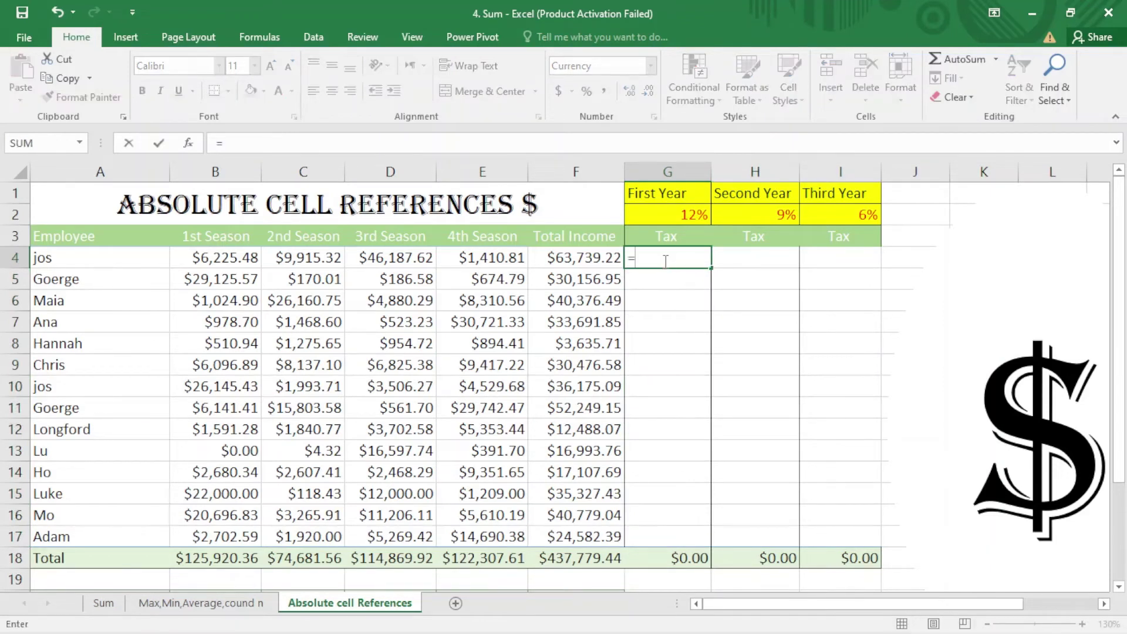
{"action": "left_click", "coordinate": [599, 259]}
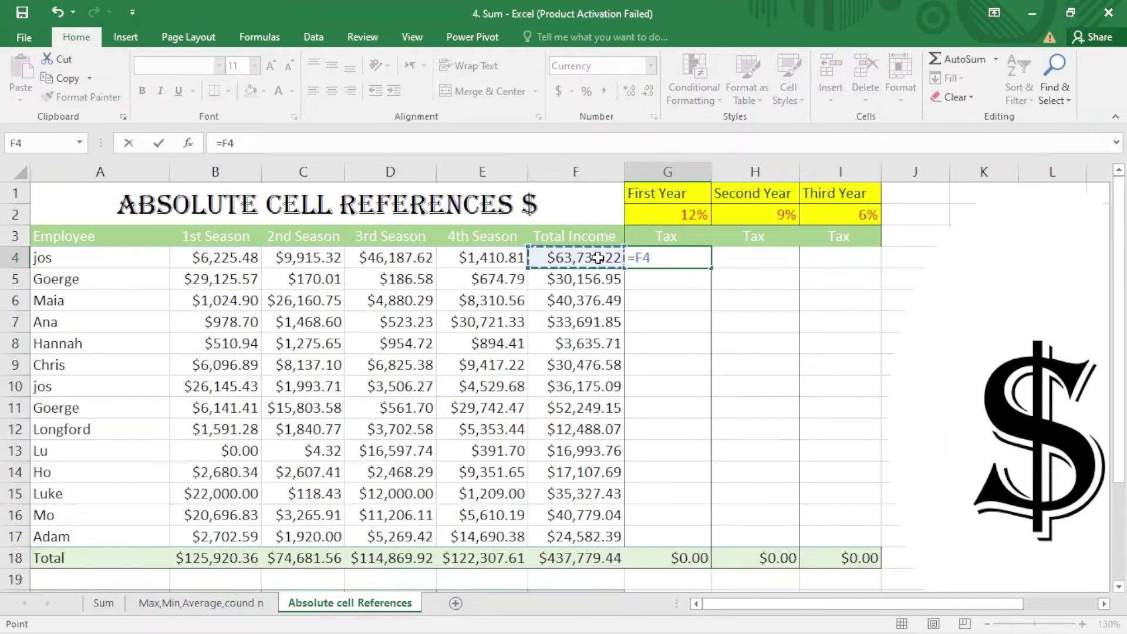
{"action": "key", "text": "F4"}
{"action": "key", "text": "F4"}
{"action": "key", "text": "F4"}
{"action": "type", "text": "*"}
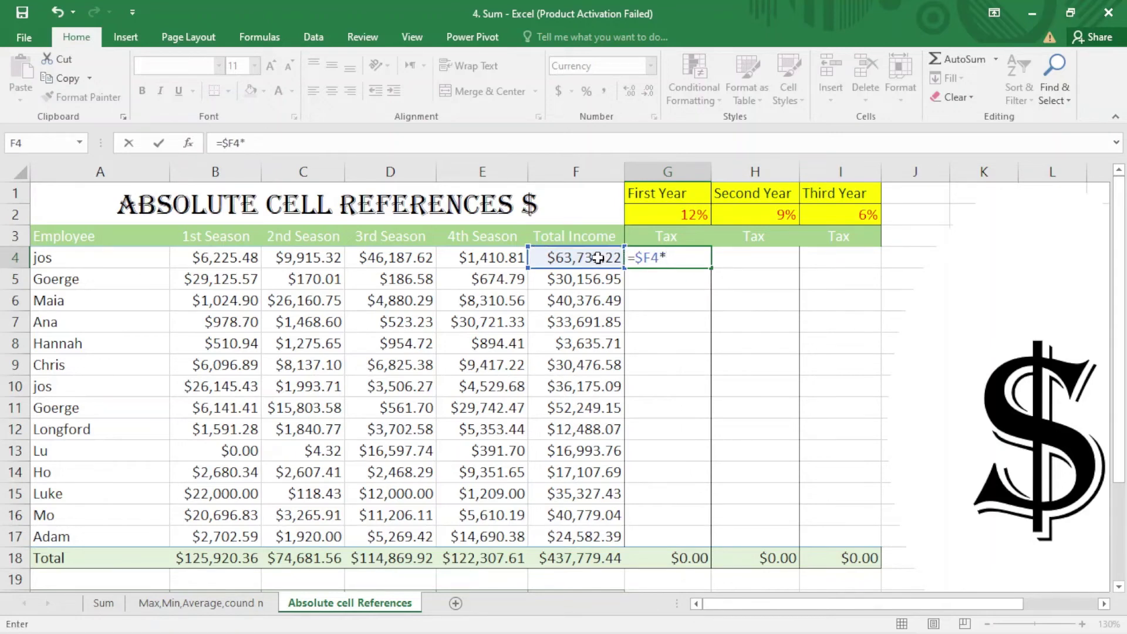
{"action": "left_click", "coordinate": [646, 216]}
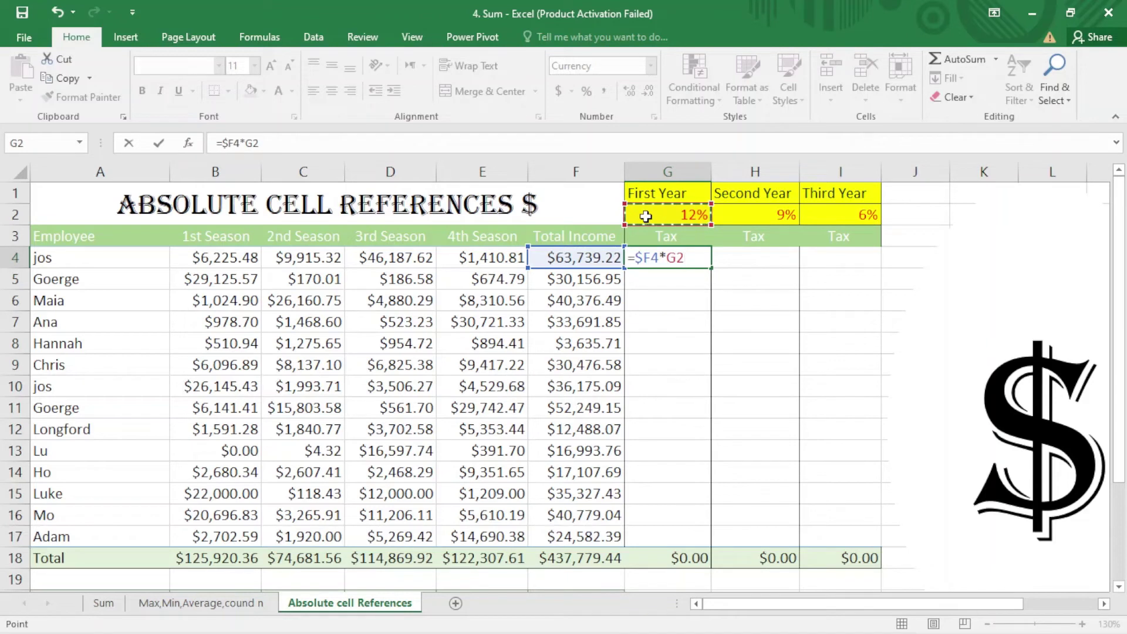
{"action": "key", "text": "F4"}
{"action": "key", "text": "F4"}
{"action": "key", "text": "Return"}
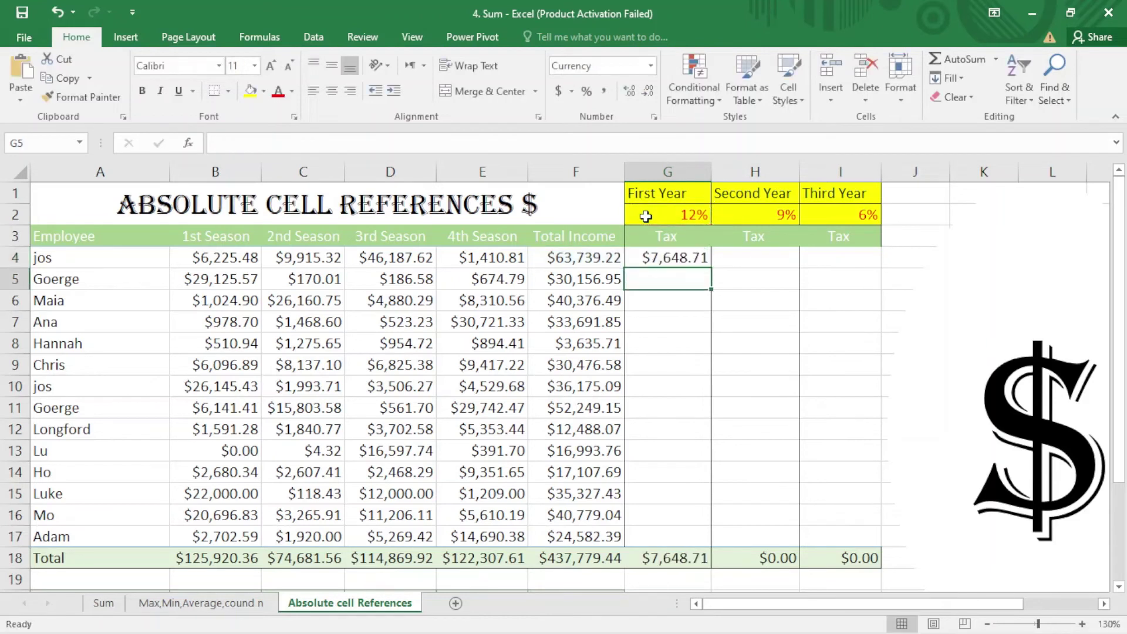
- Fill =$F4*G$2 through G4:I17 and spot-check H9 and I10
{"action": "left_click", "coordinate": [683, 257]}
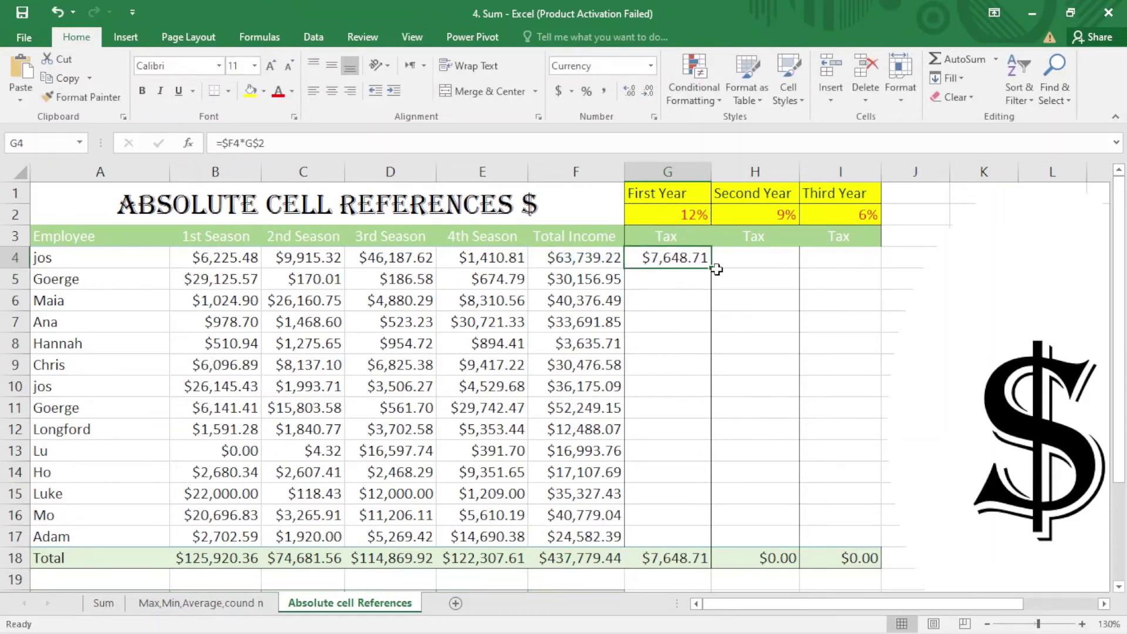
{"action": "left_click_drag", "start_coordinate": [712, 269], "coordinate": [891, 545]}
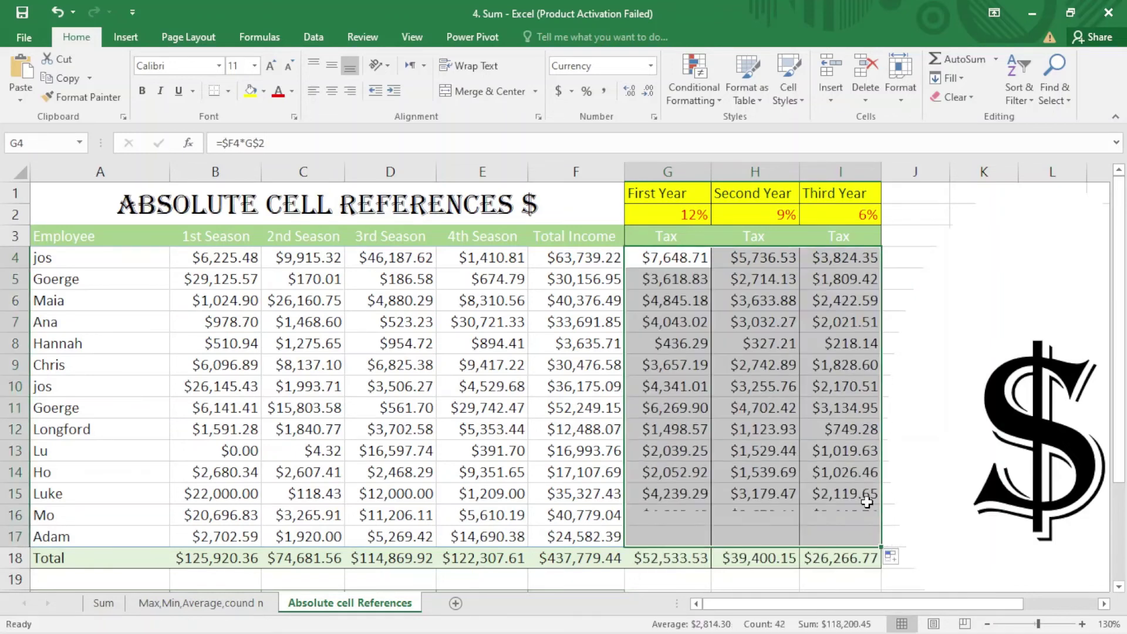
{"action": "left_click", "coordinate": [738, 357]}
{"action": "left_click", "coordinate": [851, 392]}
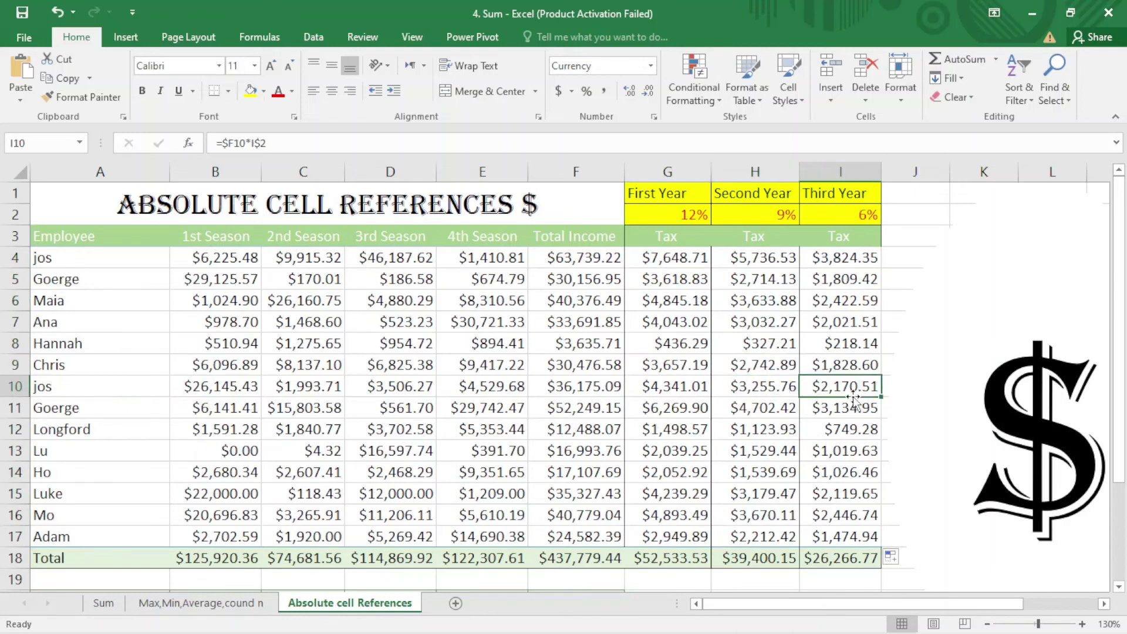